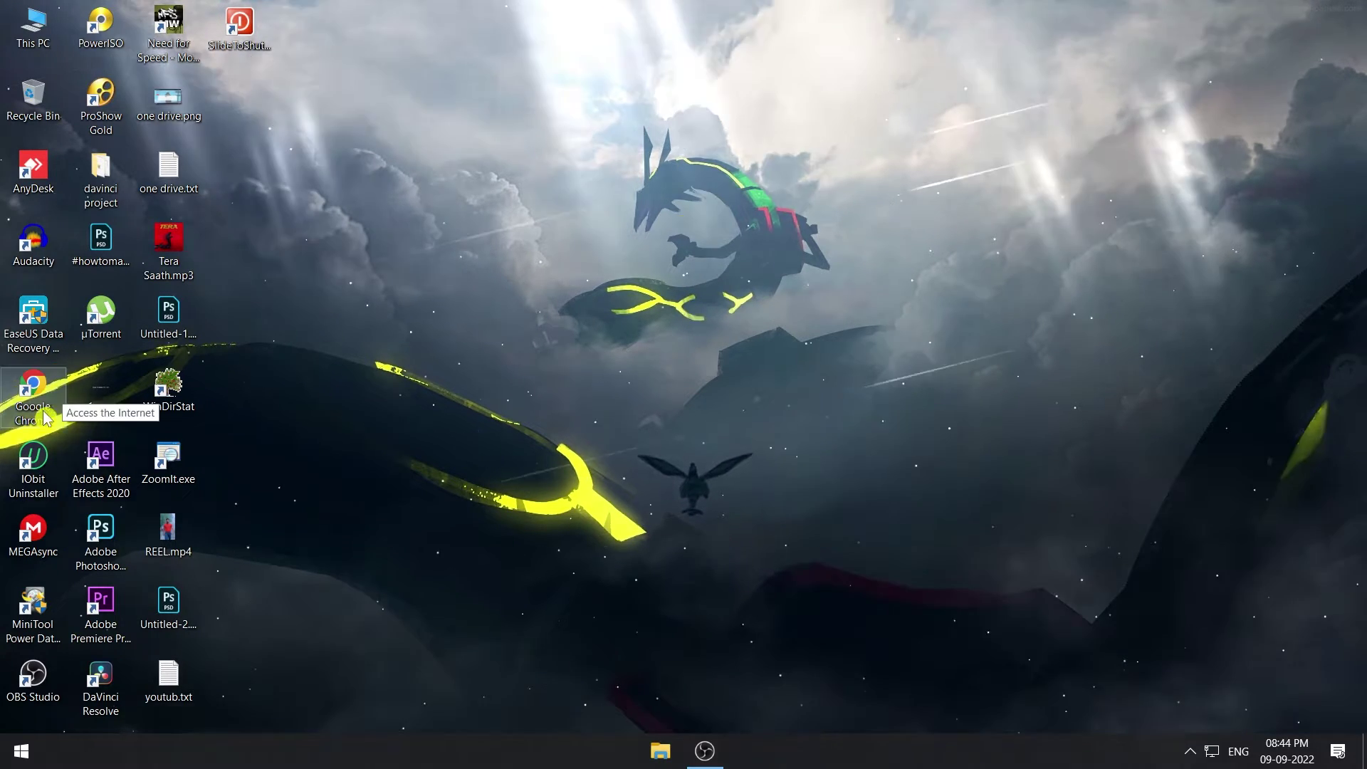
Step: Open Google Chrome, search Google for "mylivewallpapers" and open the MyLiveWallpapers.com site from the results
{"action": "double_click", "coordinate": [40, 392]}
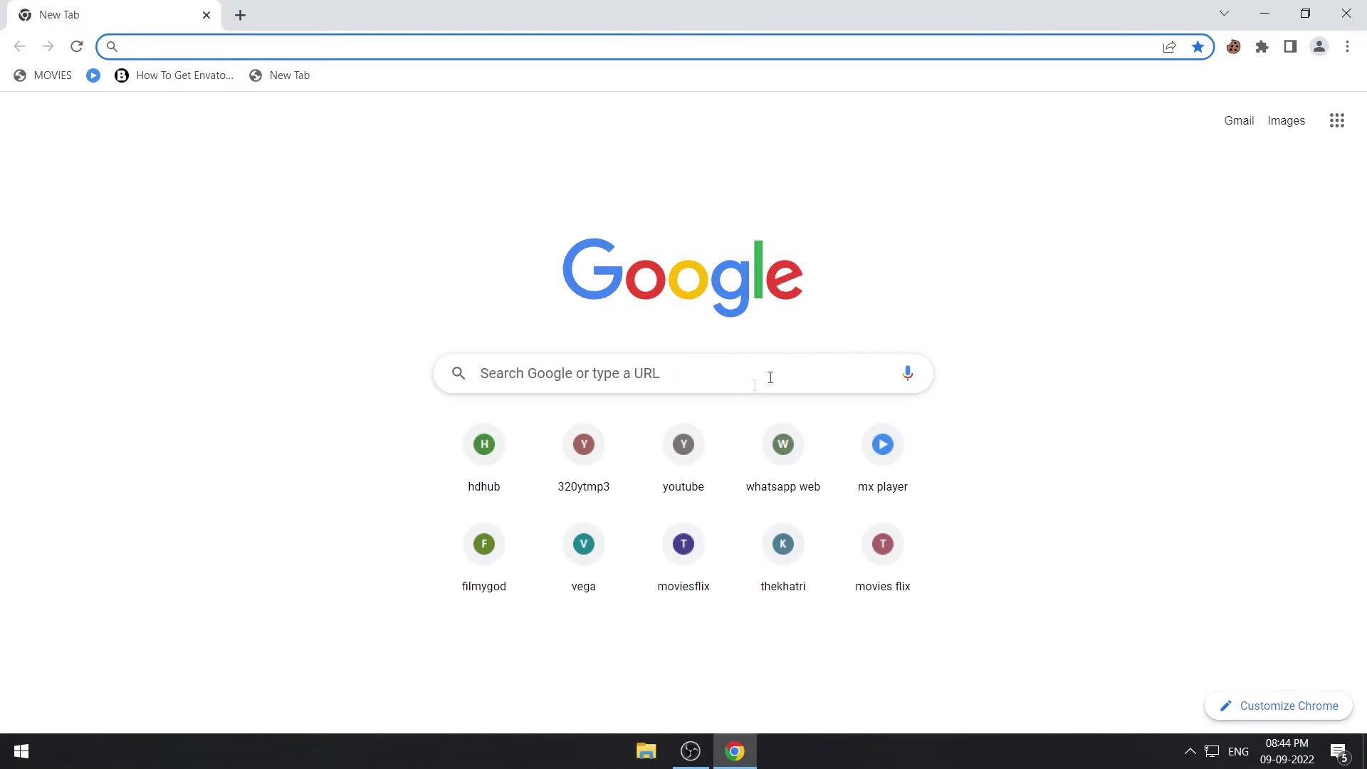
{"action": "left_click", "coordinate": [757, 382]}
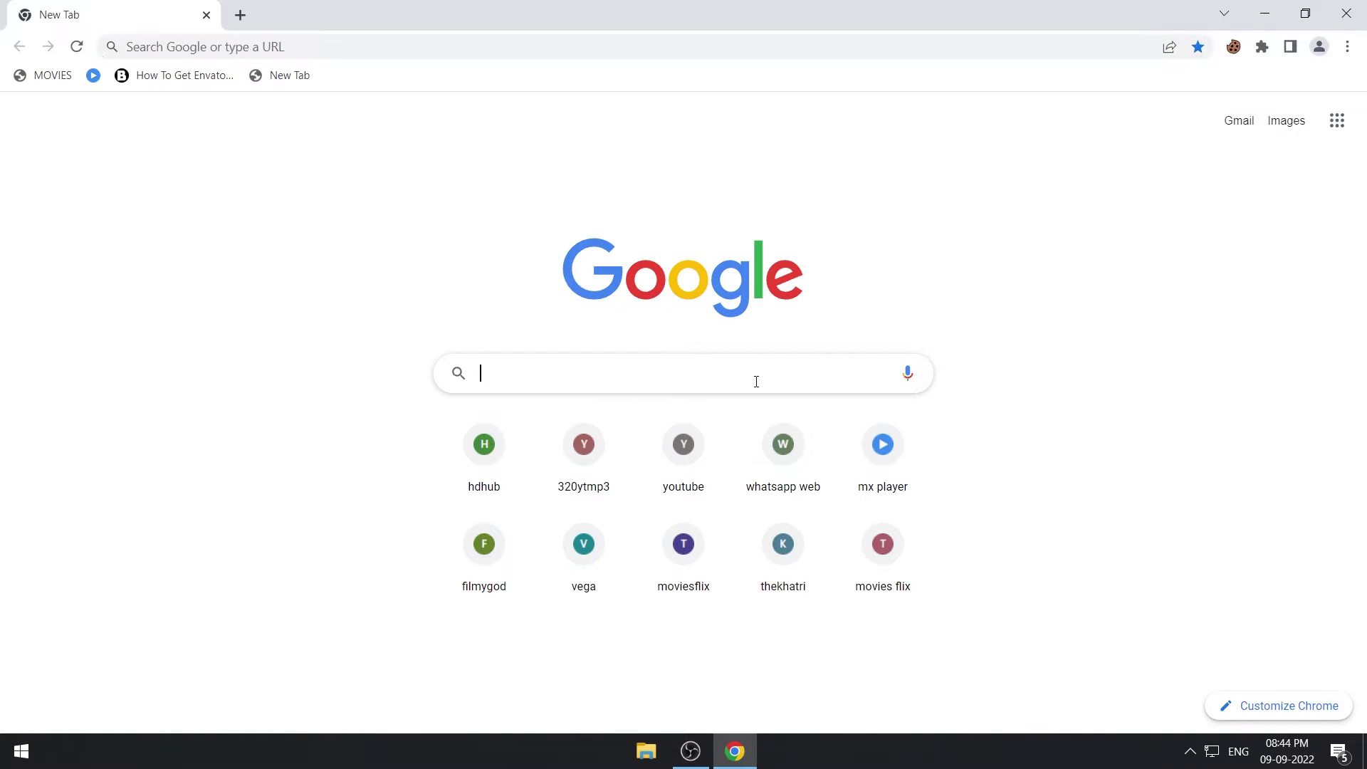
{"action": "type", "text": "mylivewallpapers"}
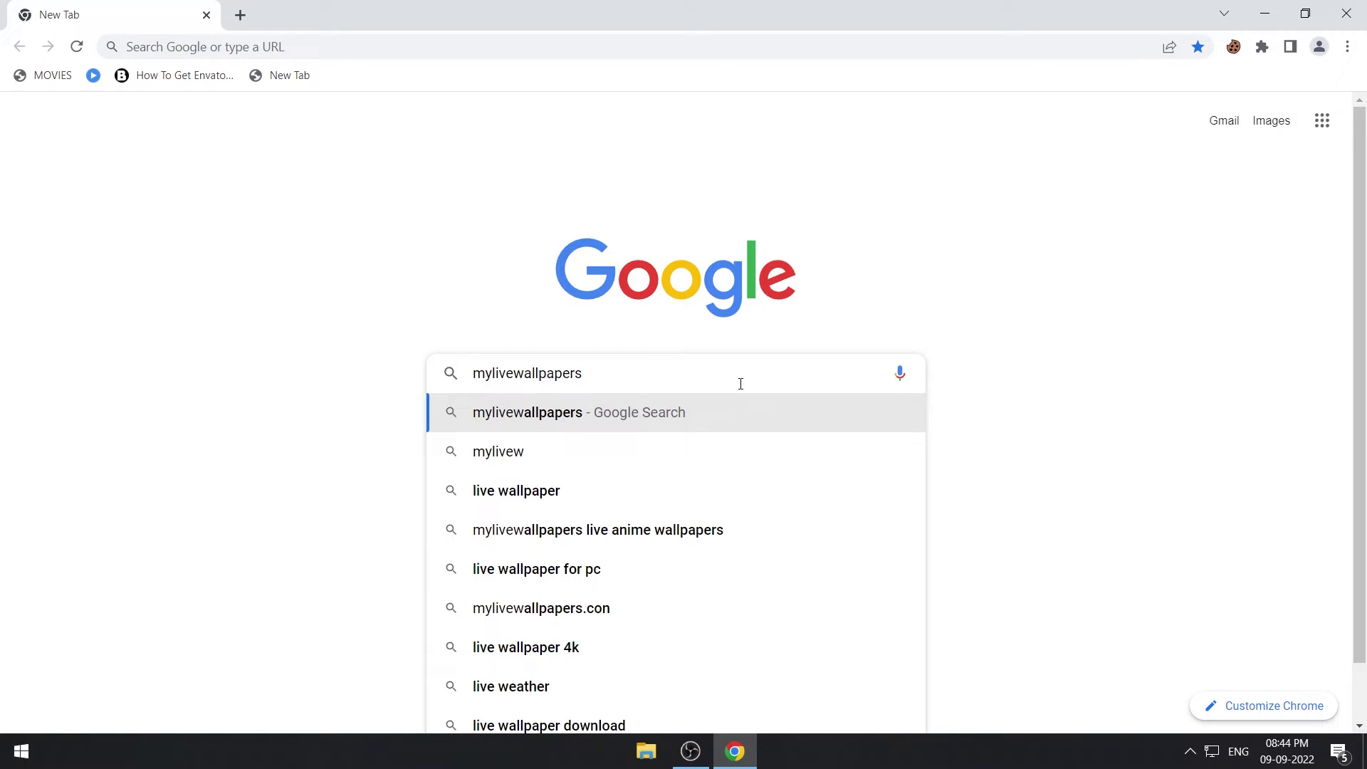
{"action": "key", "text": "Return"}
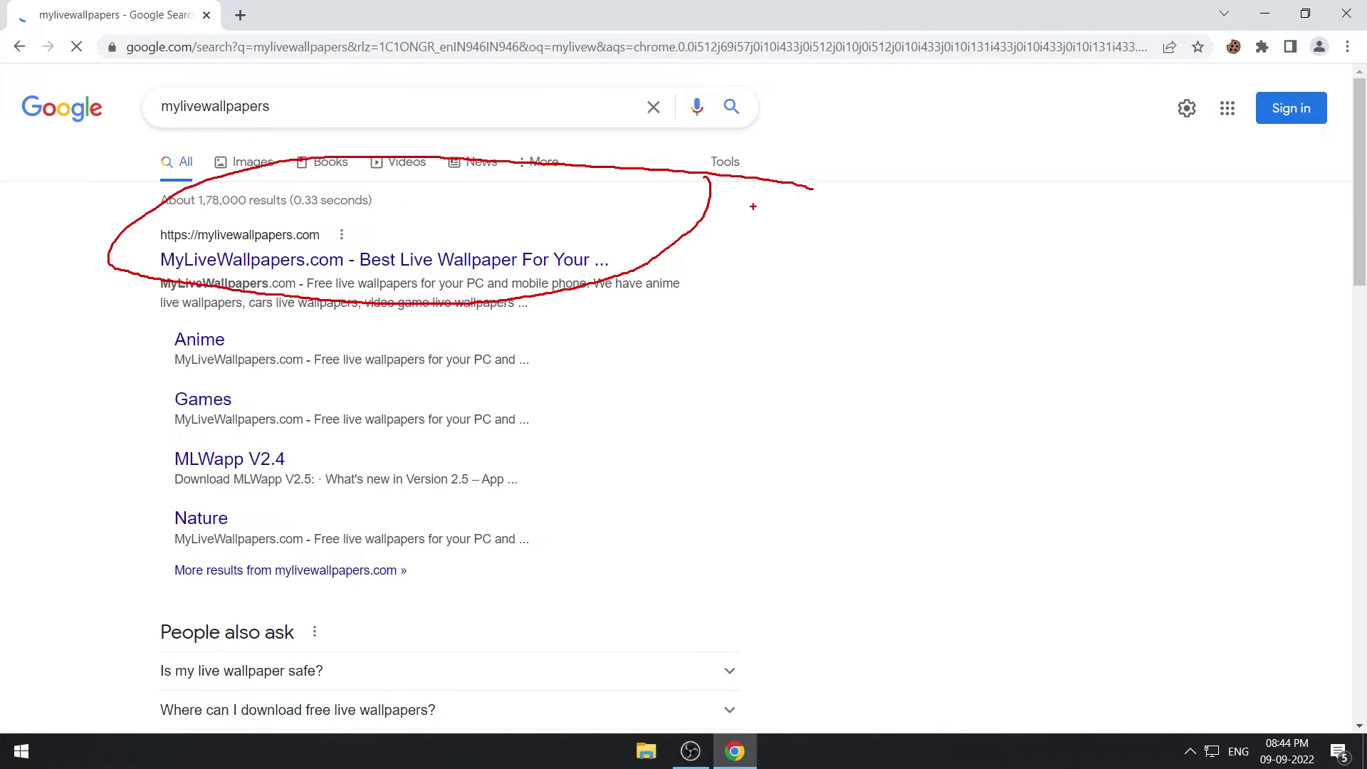
{"action": "key", "text": "Escape"}
{"action": "left_click", "coordinate": [308, 261]}
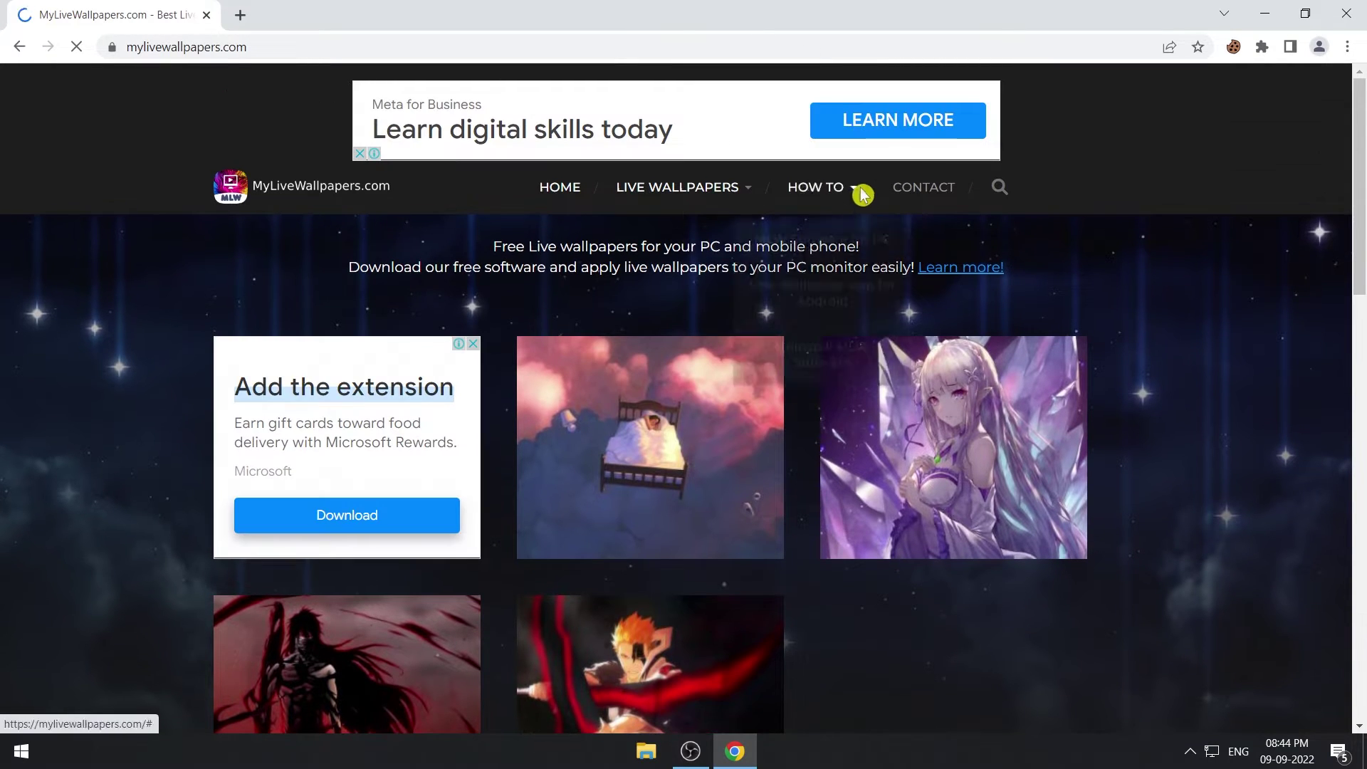
Step: Open the site's MLW Software for PC guide and download MLWapp V2.5
{"action": "mouse_move", "coordinate": [855, 191]}
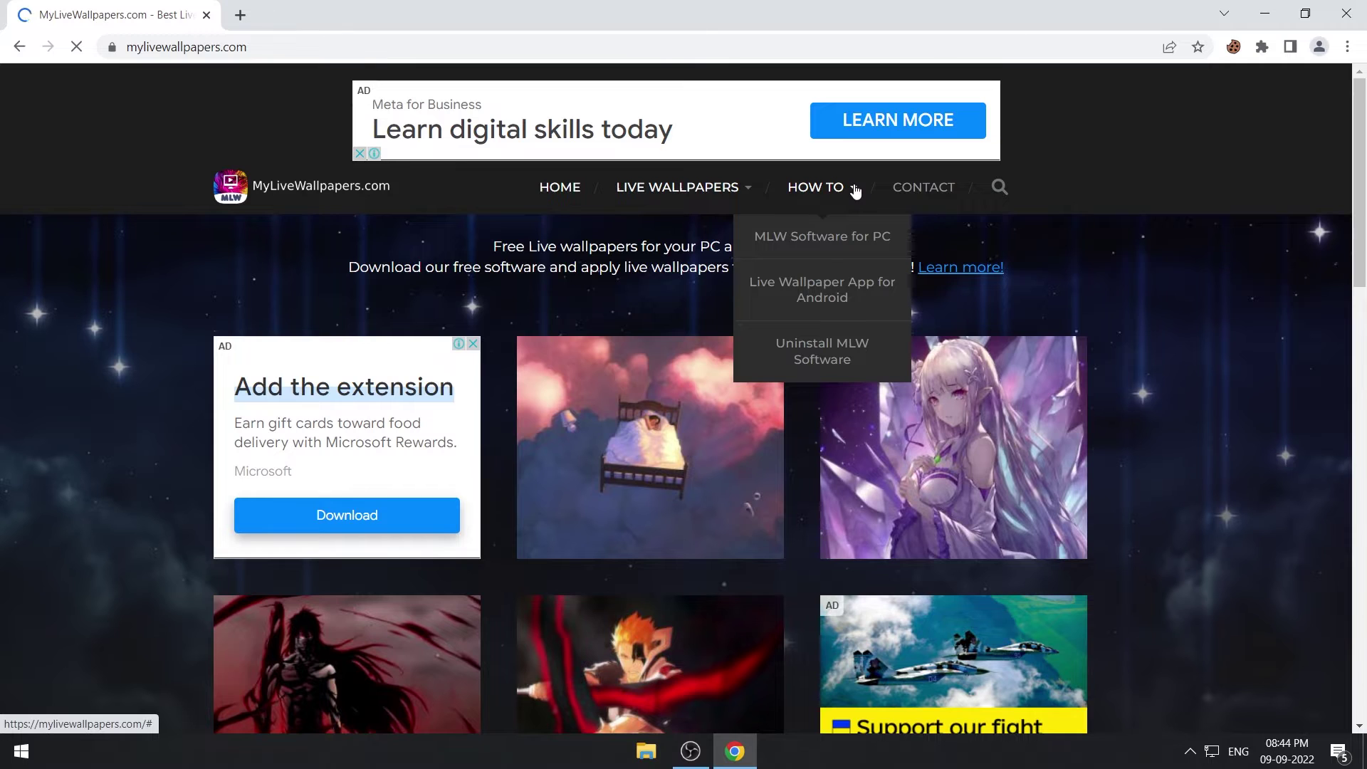
{"action": "left_click", "coordinate": [832, 240]}
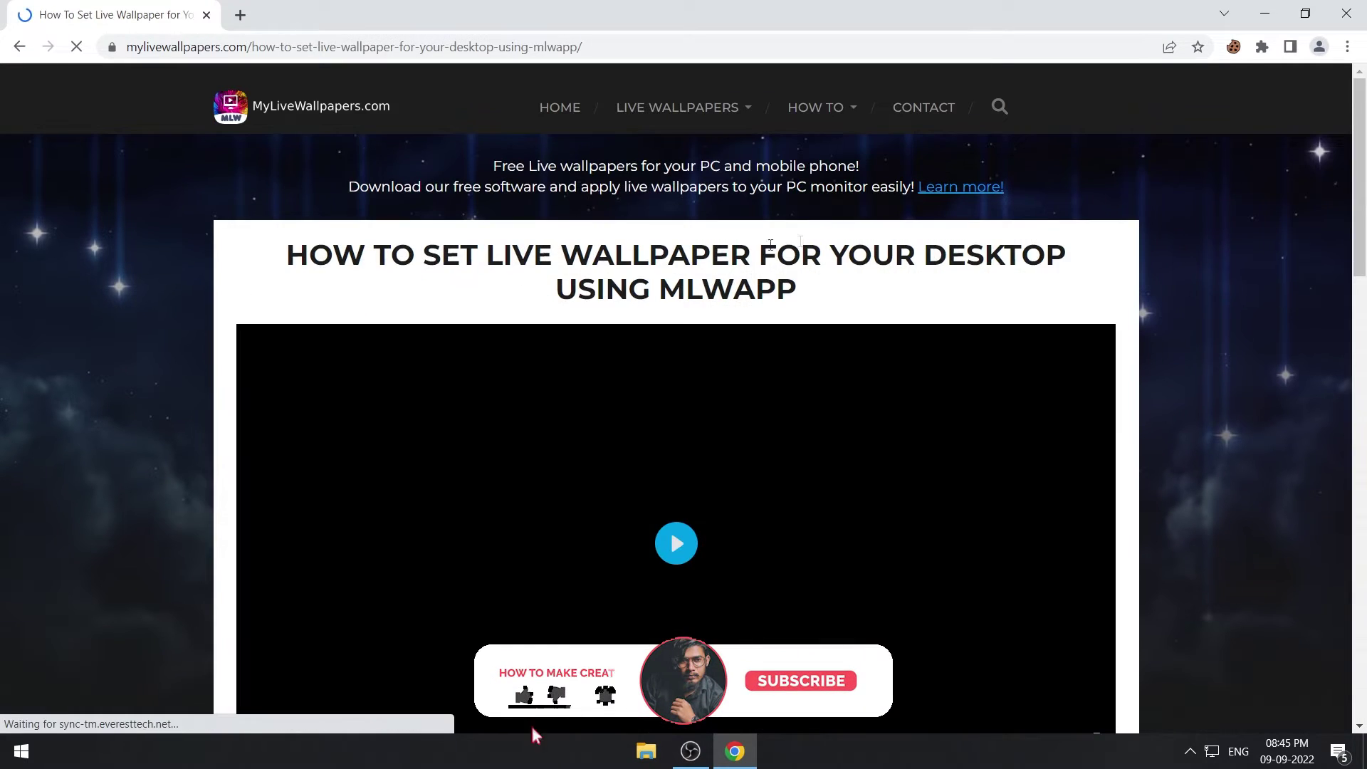
{"action": "scroll", "coordinate": [831, 240], "scroll_direction": "down", "scroll_amount": 3}
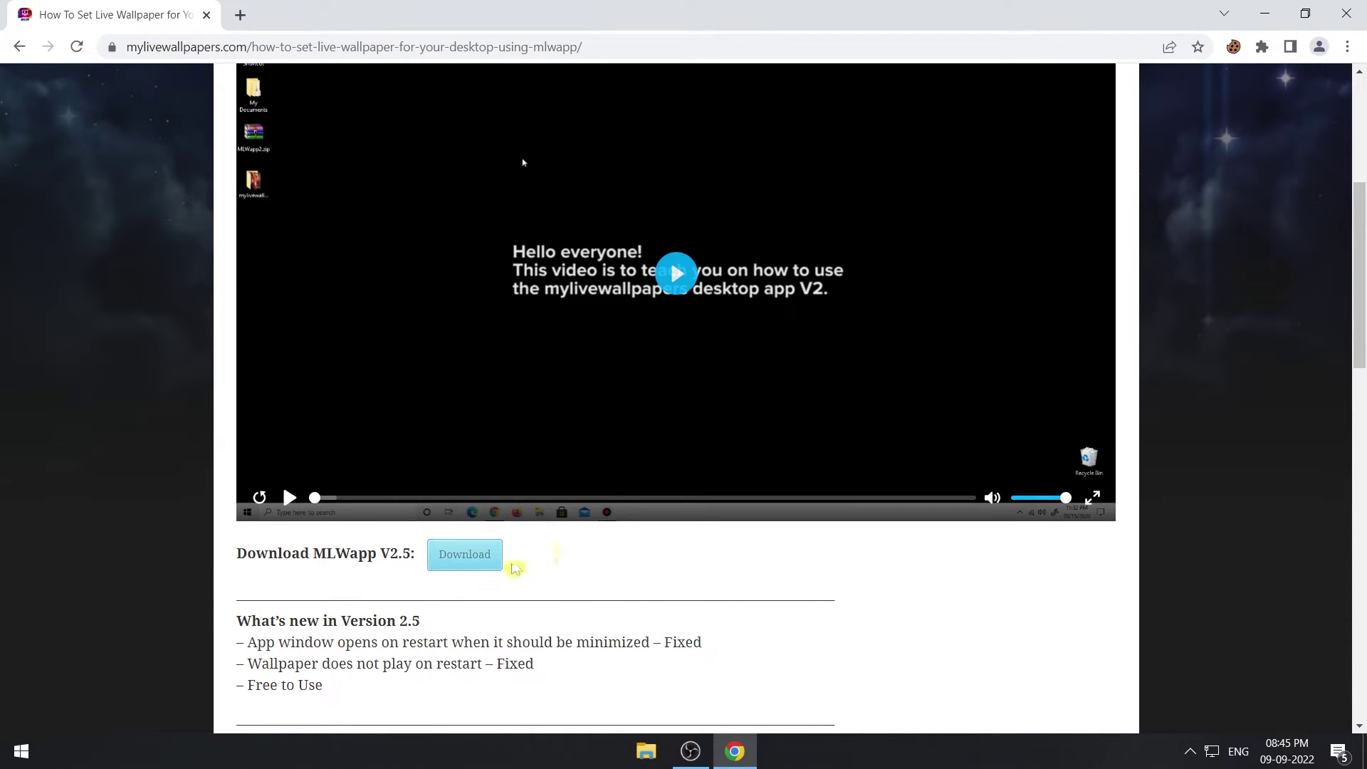
{"action": "left_click", "coordinate": [459, 566]}
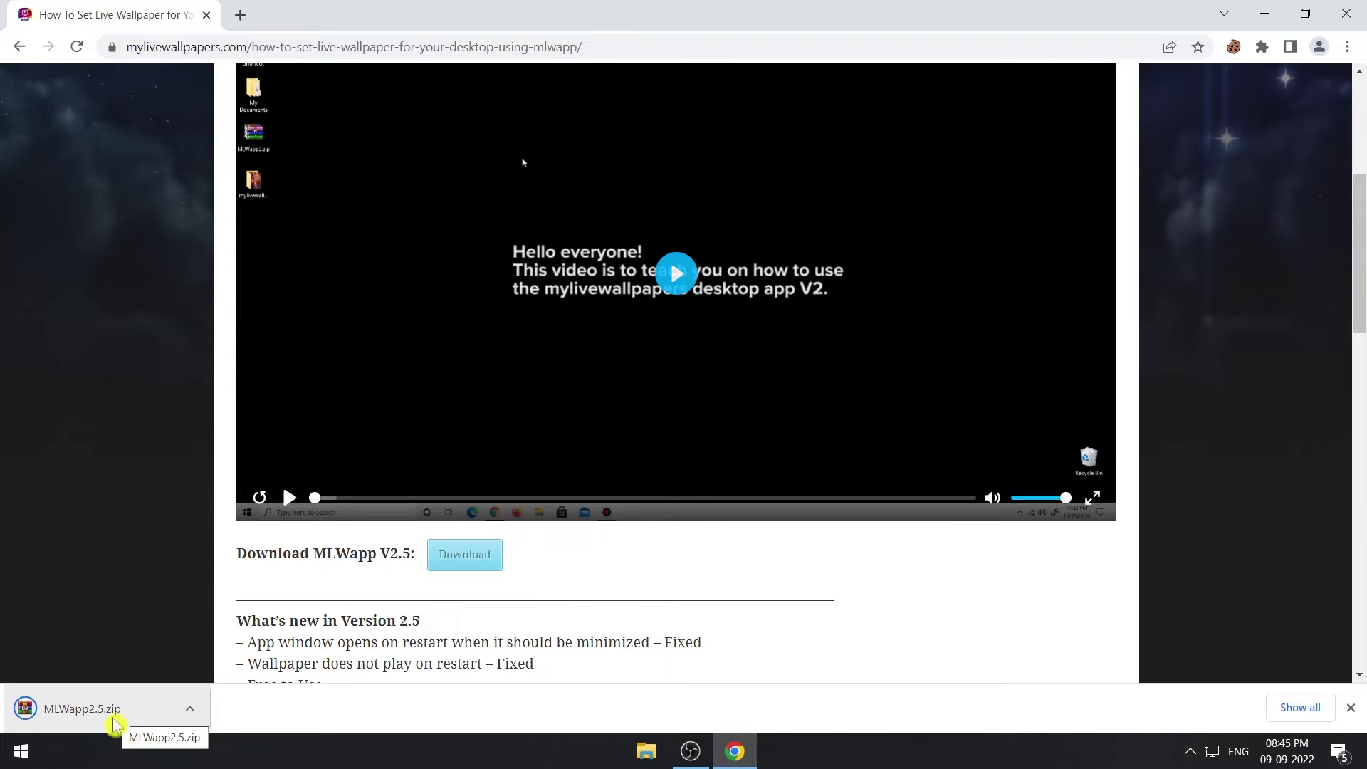
Step: Show the downloaded MLWapp2.5.zip in its folder and extract it to an MLWapp2.5 folder in Downloads
{"action": "right_click", "coordinate": [79, 712]}
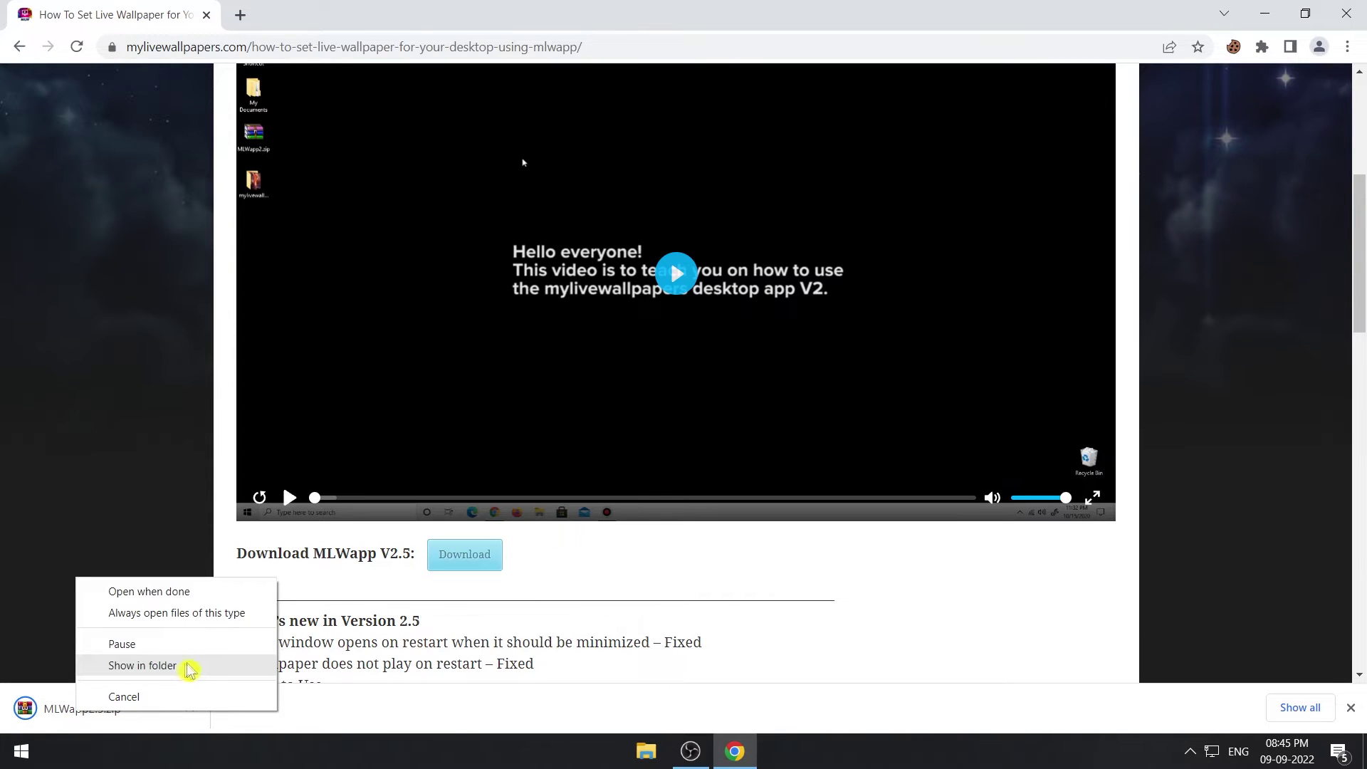
{"action": "left_click", "coordinate": [143, 665]}
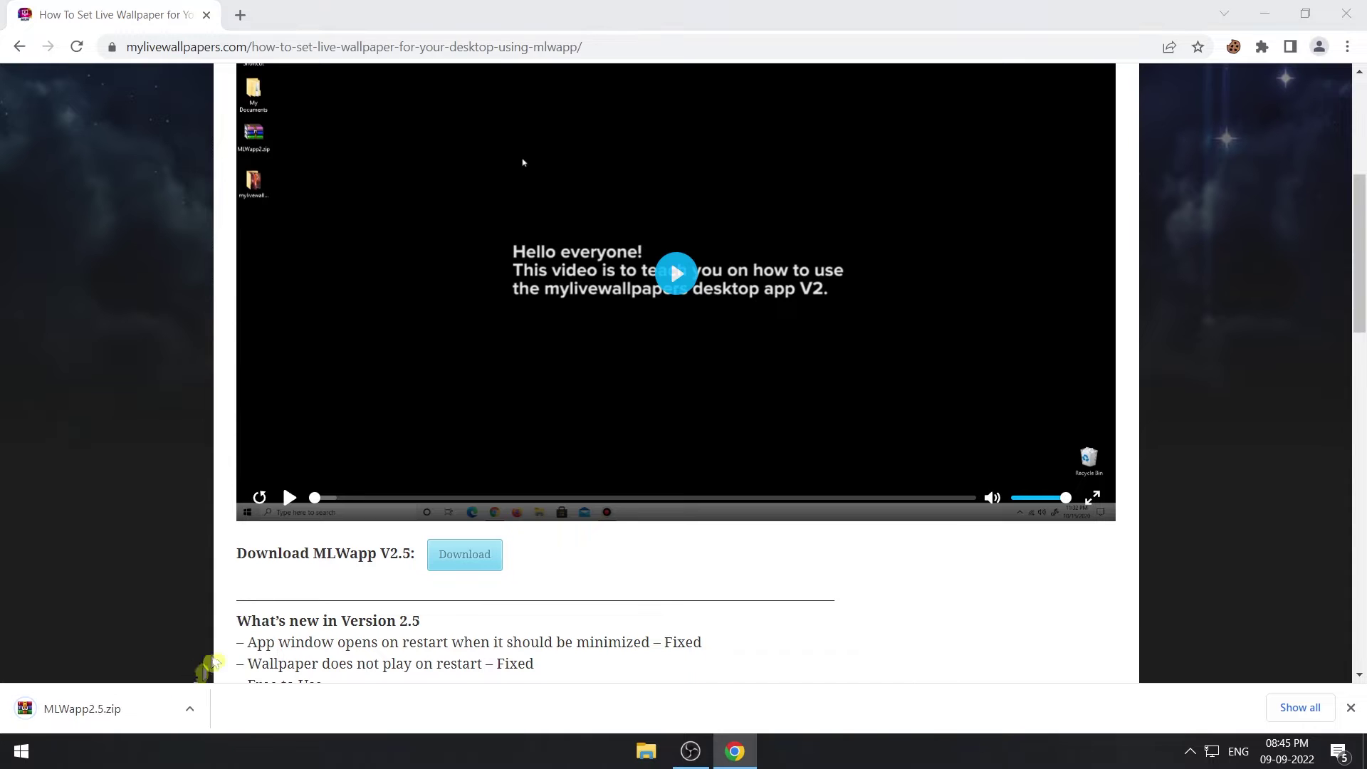
{"action": "left_click", "coordinate": [897, 13]}
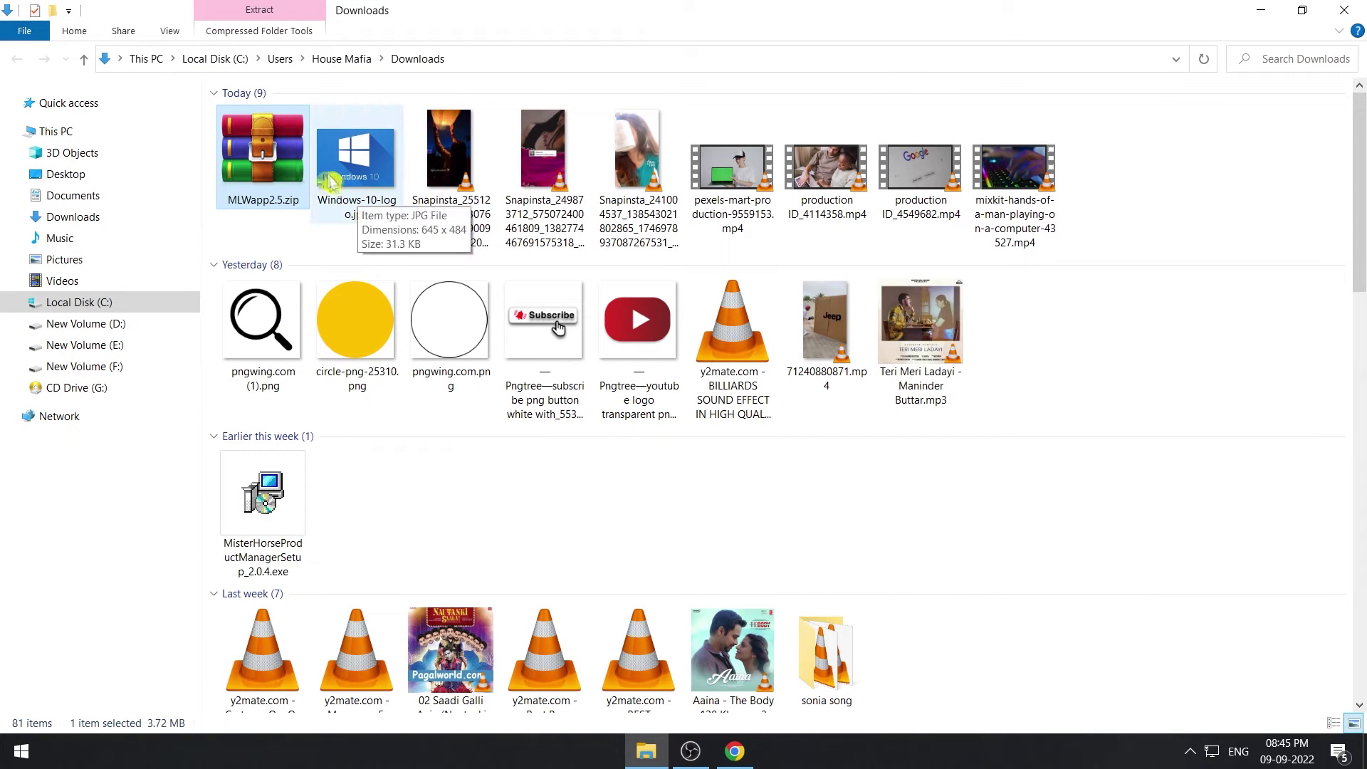
{"action": "right_click", "coordinate": [275, 162]}
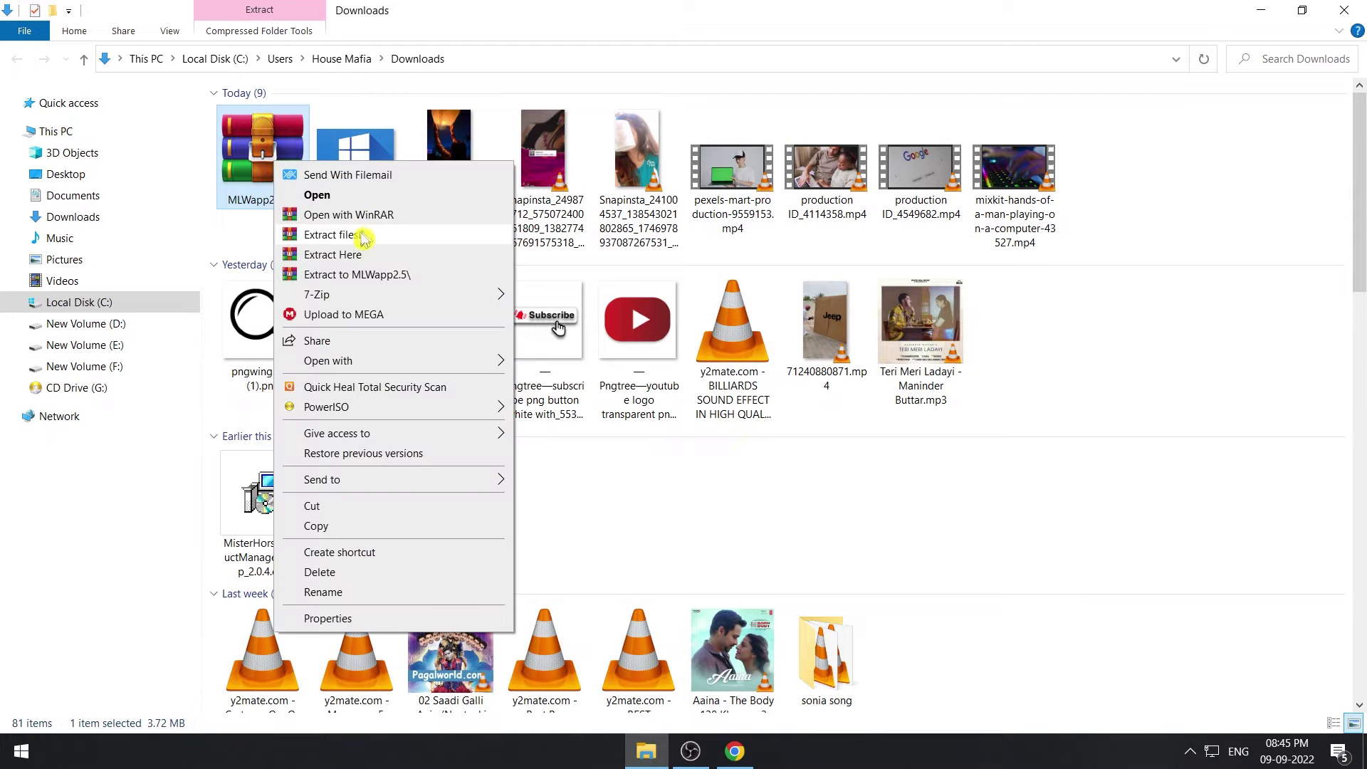
{"action": "left_click", "coordinate": [358, 240]}
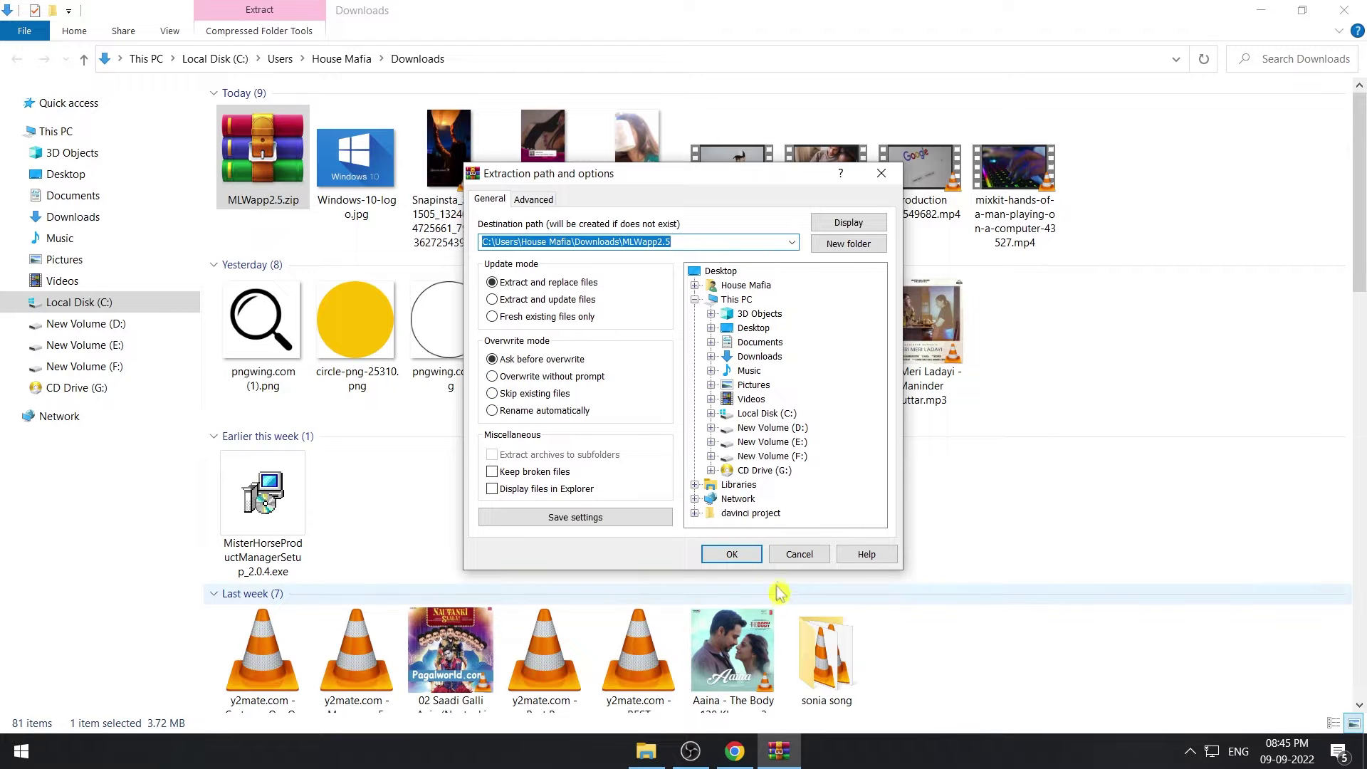
{"action": "left_click", "coordinate": [731, 554]}
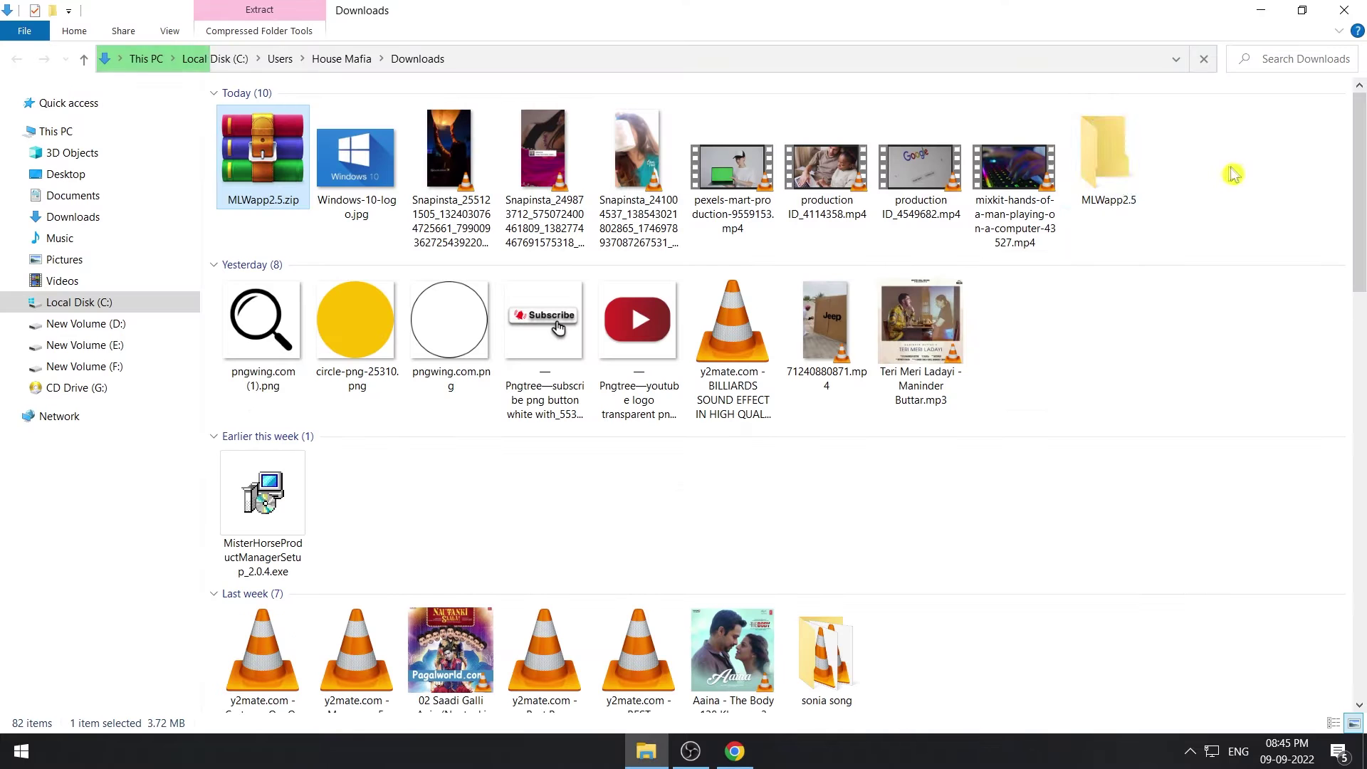
Step: Install MLWapp by running MLWapp2.5.exe from the extracted folder, finish setup with Run MLWapp enabled, and dismiss the Residual Cleanup notice
{"action": "double_click", "coordinate": [1105, 159]}
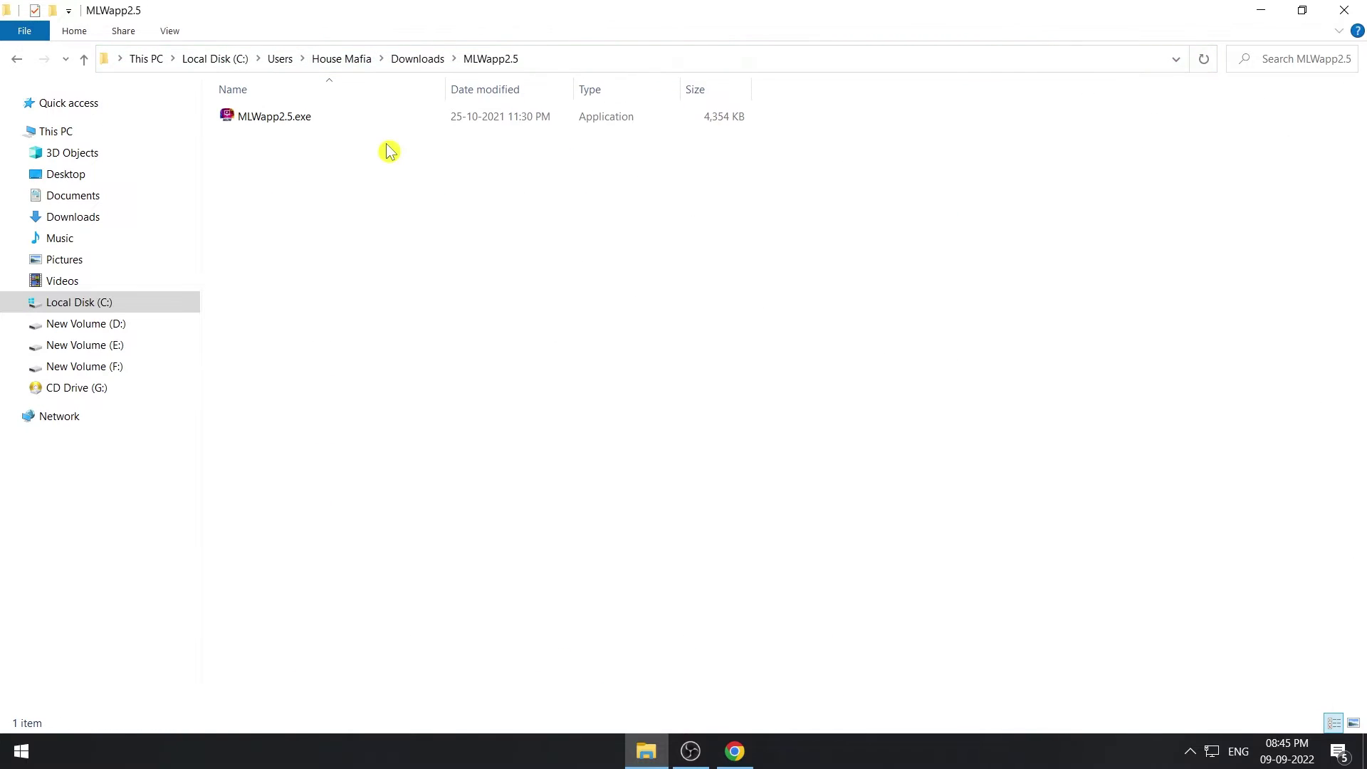
{"action": "double_click", "coordinate": [297, 116]}
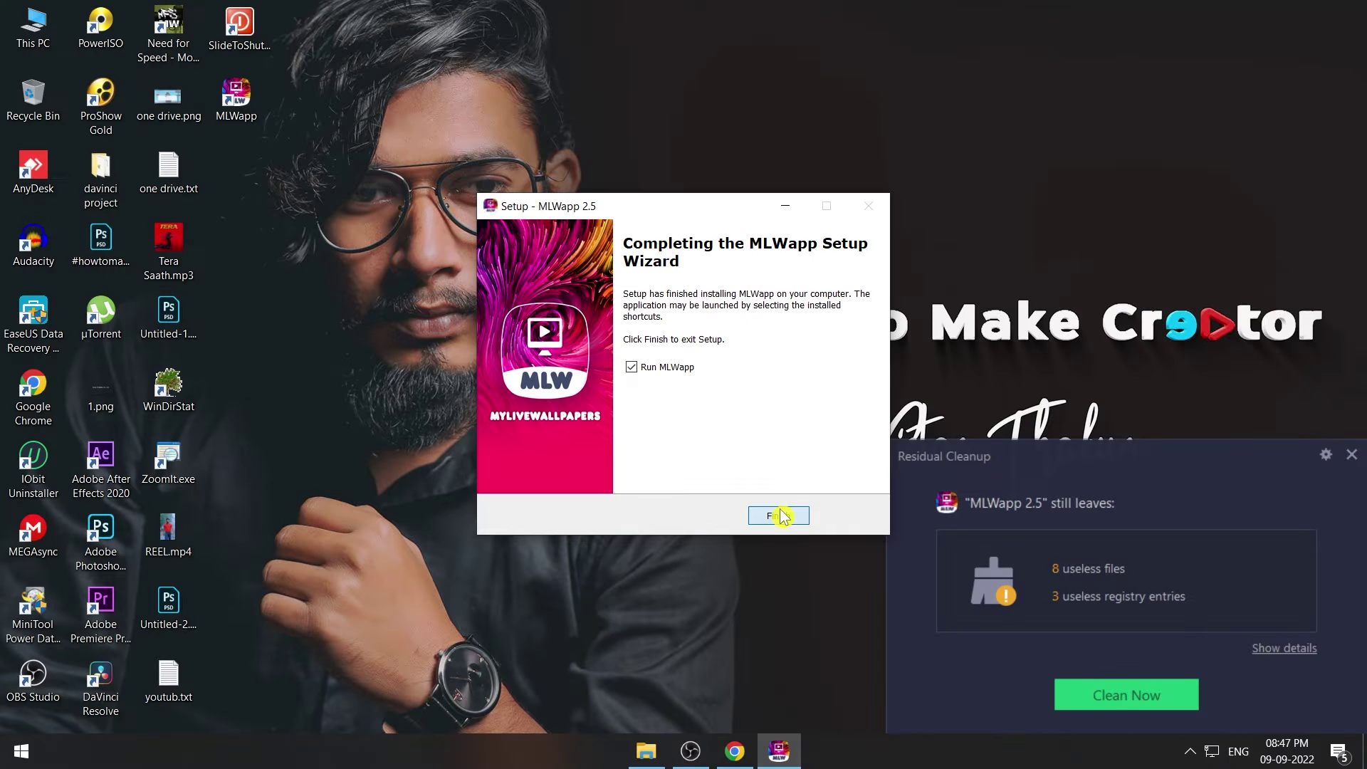
{"action": "left_click", "coordinate": [779, 516]}
{"action": "left_click", "coordinate": [1351, 454]}
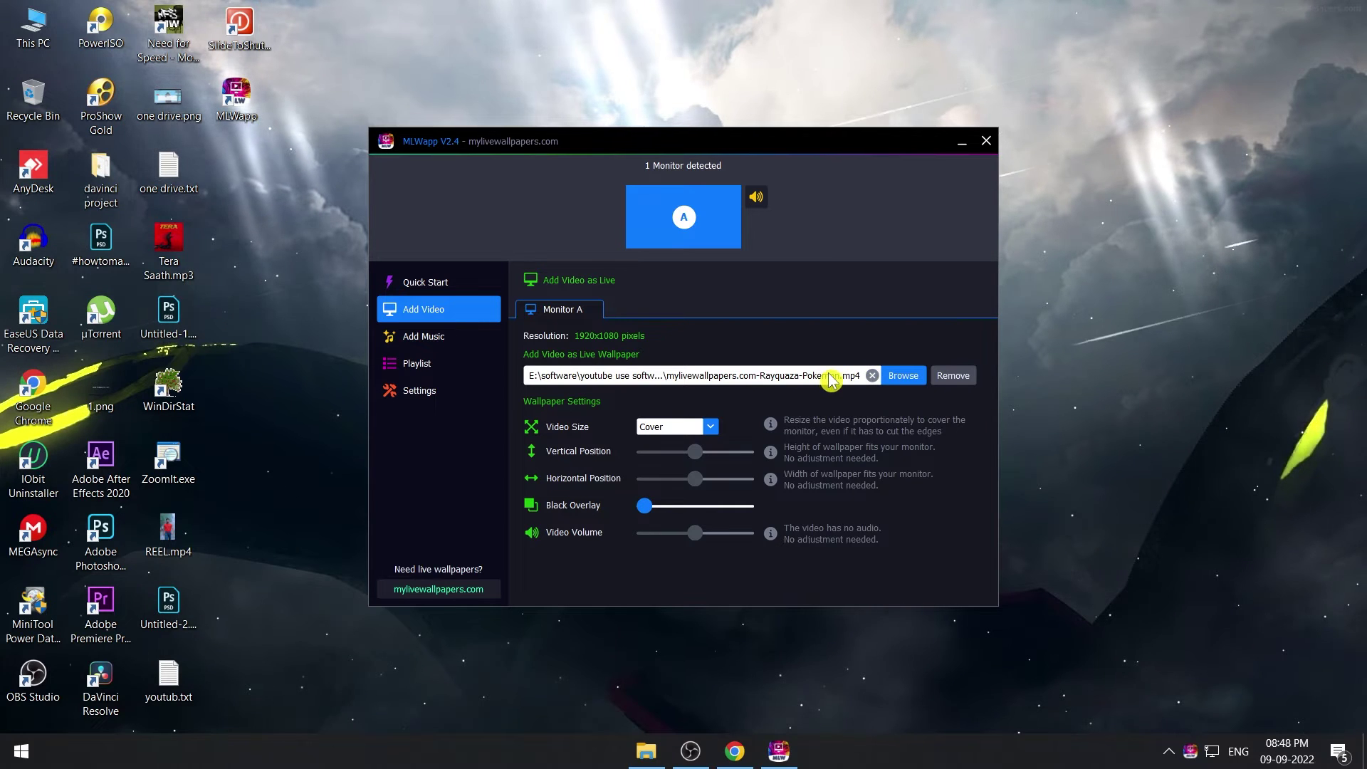
Step: Switch to Chrome and open the MyLiveWallpapers.com home page in a new tab through a "mylivewallpapers" search
{"action": "left_click", "coordinate": [735, 752]}
{"action": "scroll", "coordinate": [682, 227], "scroll_direction": "up", "scroll_amount": 5}
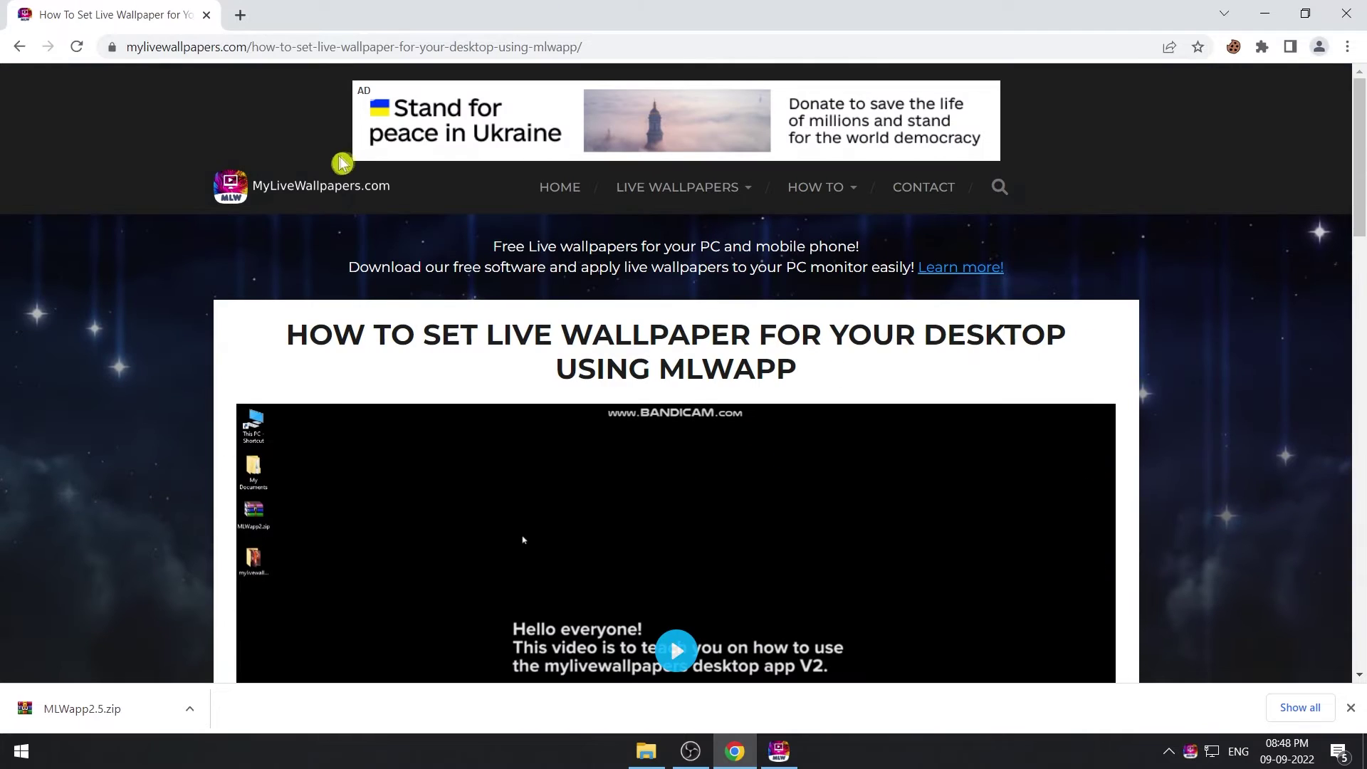
{"action": "left_click", "coordinate": [240, 15]}
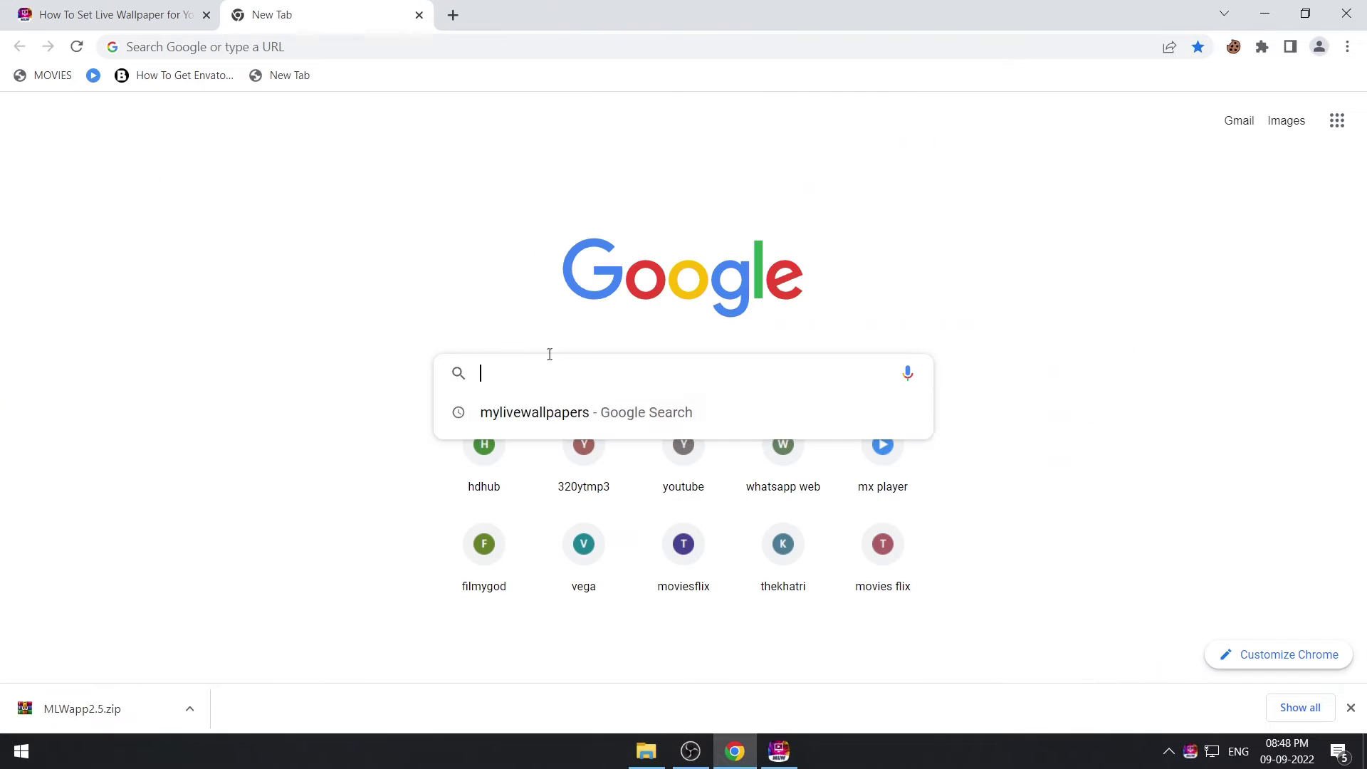
{"action": "left_click", "coordinate": [540, 411]}
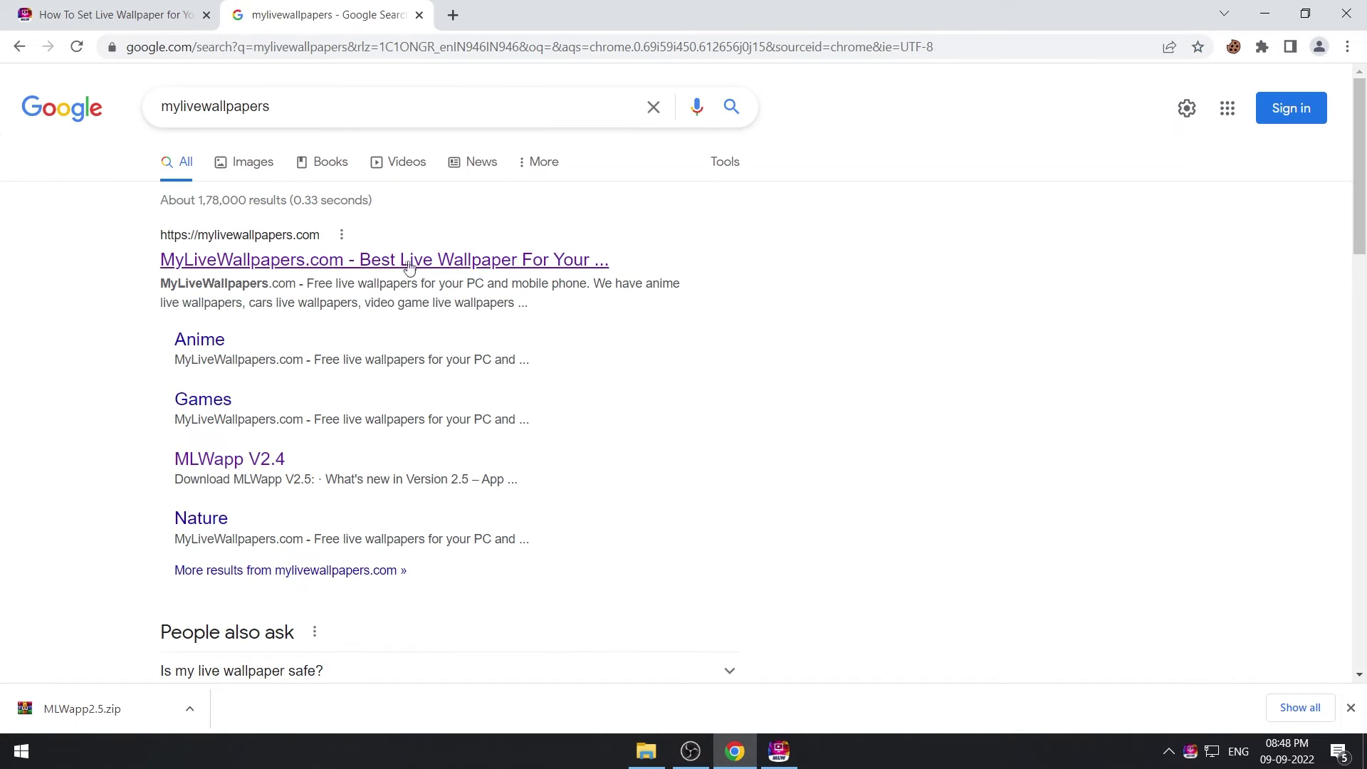
{"action": "left_click", "coordinate": [409, 264]}
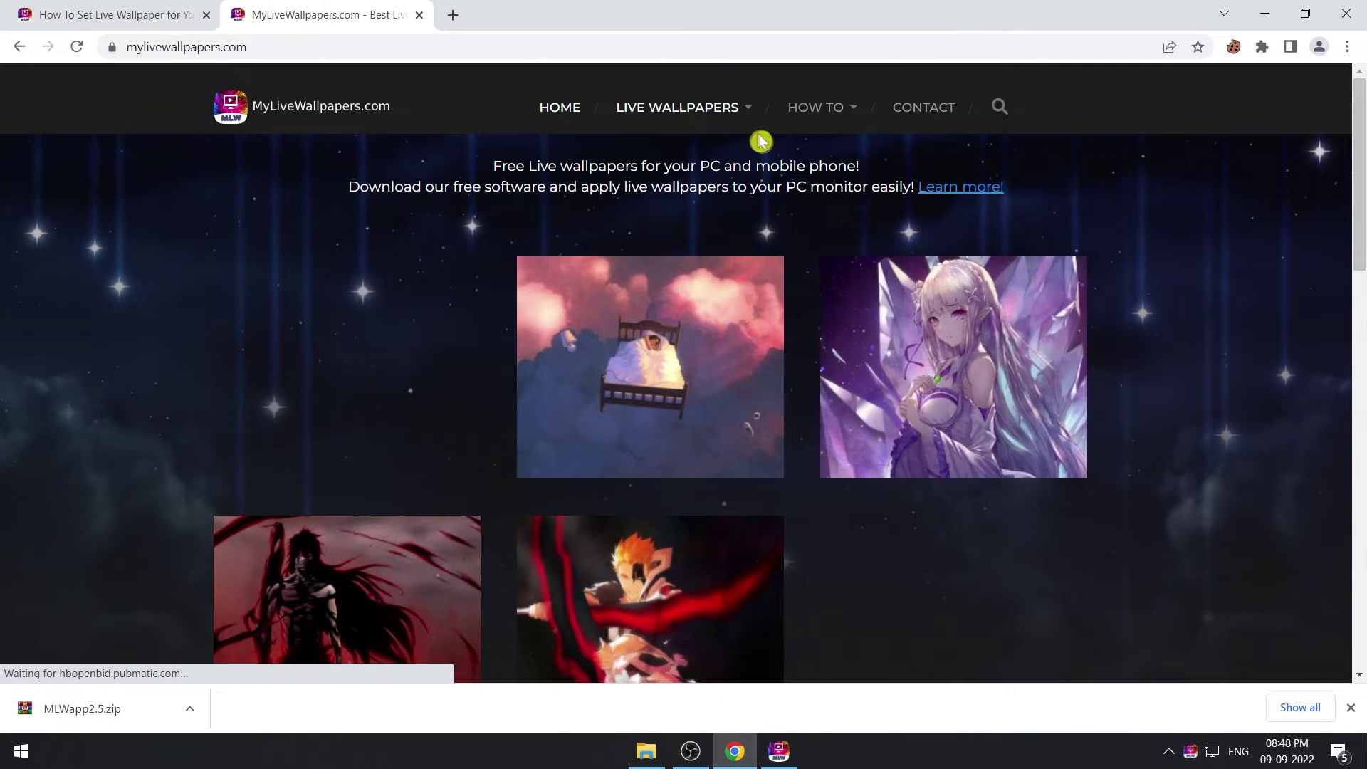
Step: Look through the live wallpaper categories offered on the site
{"action": "mouse_move", "coordinate": [630, 133]}
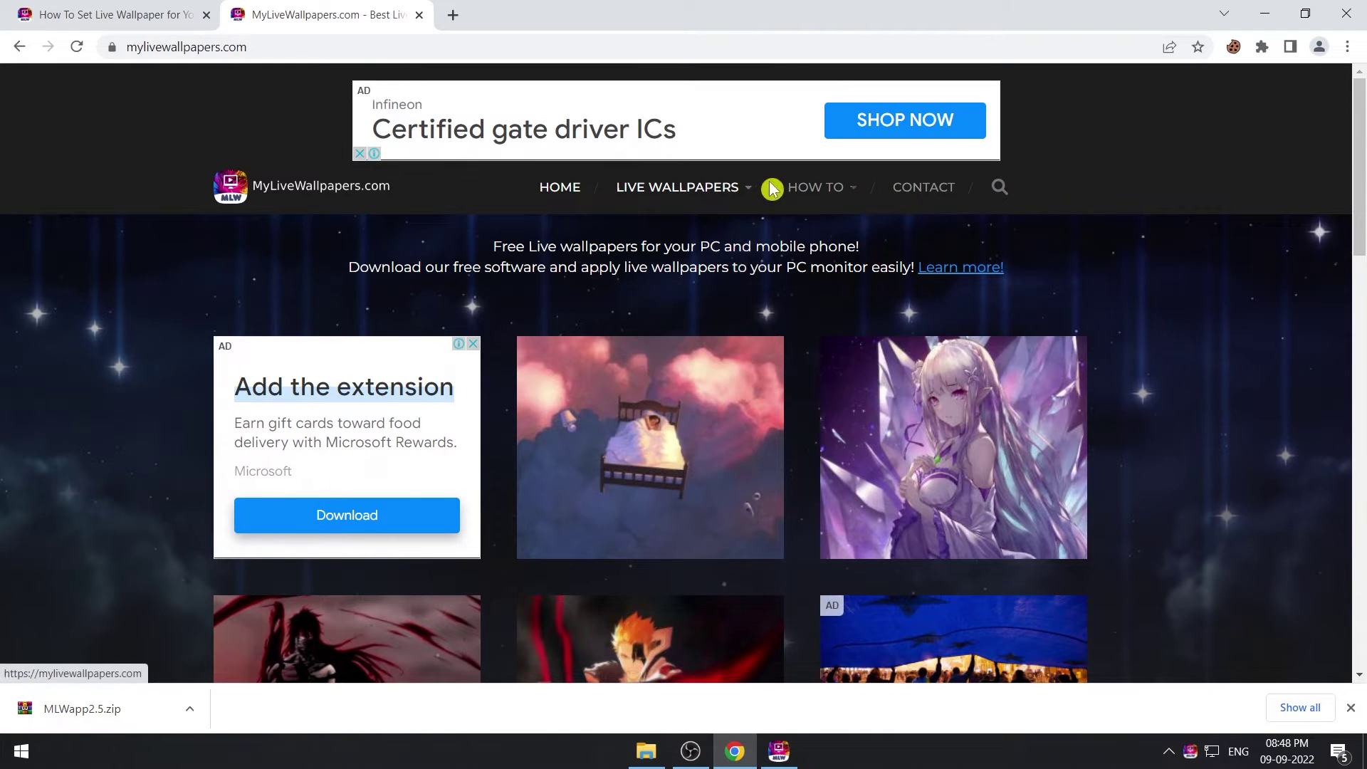
{"action": "mouse_move", "coordinate": [750, 189]}
{"action": "scroll", "coordinate": [750, 228], "scroll_direction": "down", "scroll_amount": 2}
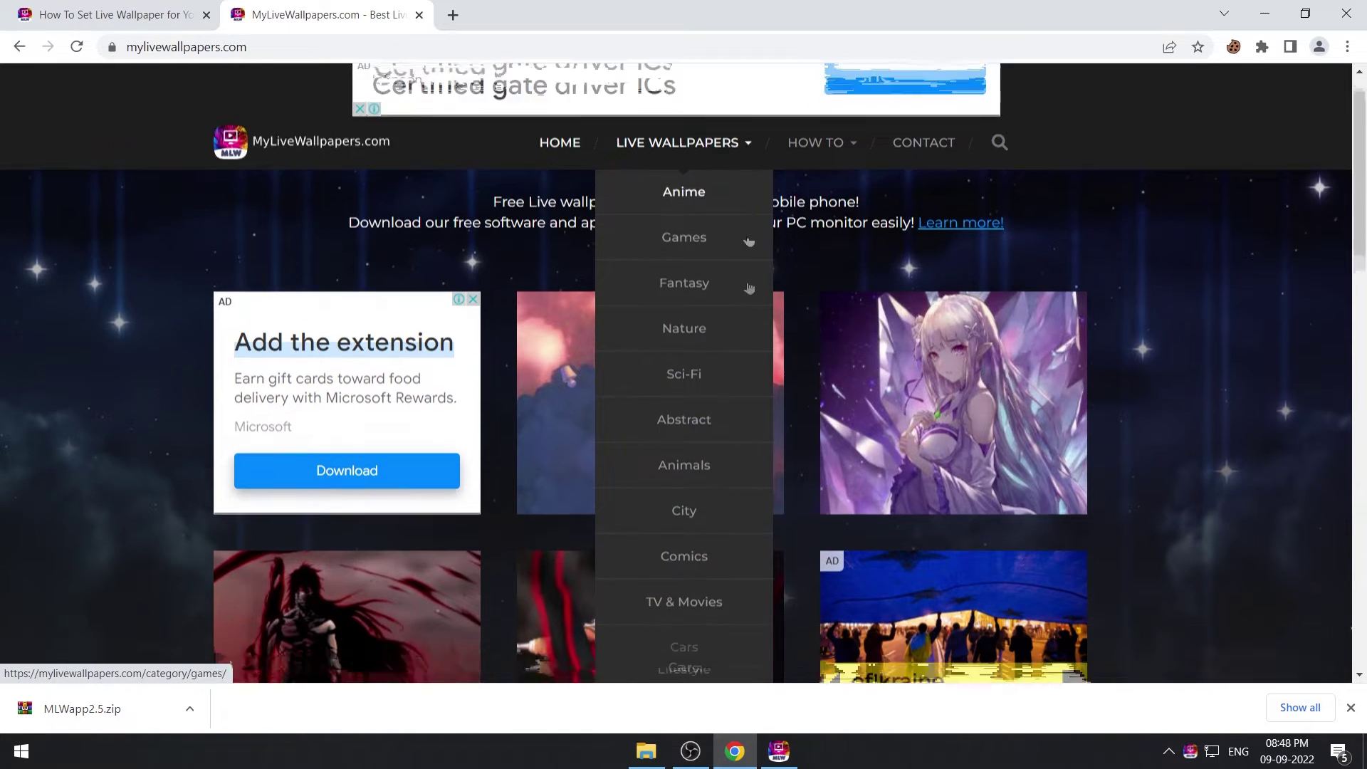
{"action": "scroll", "coordinate": [736, 355], "scroll_direction": "up", "scroll_amount": 2}
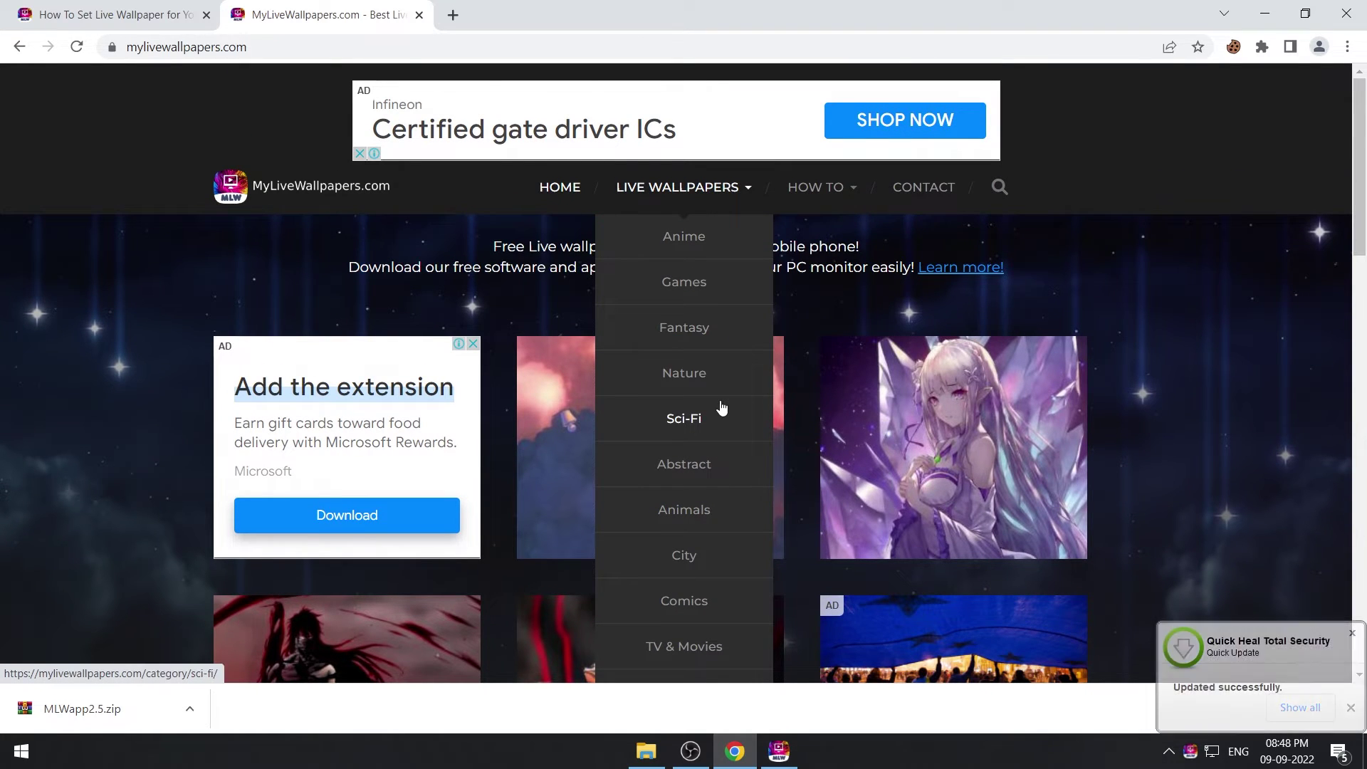
{"action": "scroll", "coordinate": [784, 406], "scroll_direction": "down", "scroll_amount": 1}
{"action": "scroll", "coordinate": [890, 413], "scroll_direction": "up", "scroll_amount": 1}
{"action": "scroll", "coordinate": [959, 422], "scroll_direction": "down", "scroll_amount": 2}
{"action": "scroll", "coordinate": [959, 422], "scroll_direction": "up", "scroll_amount": 2}
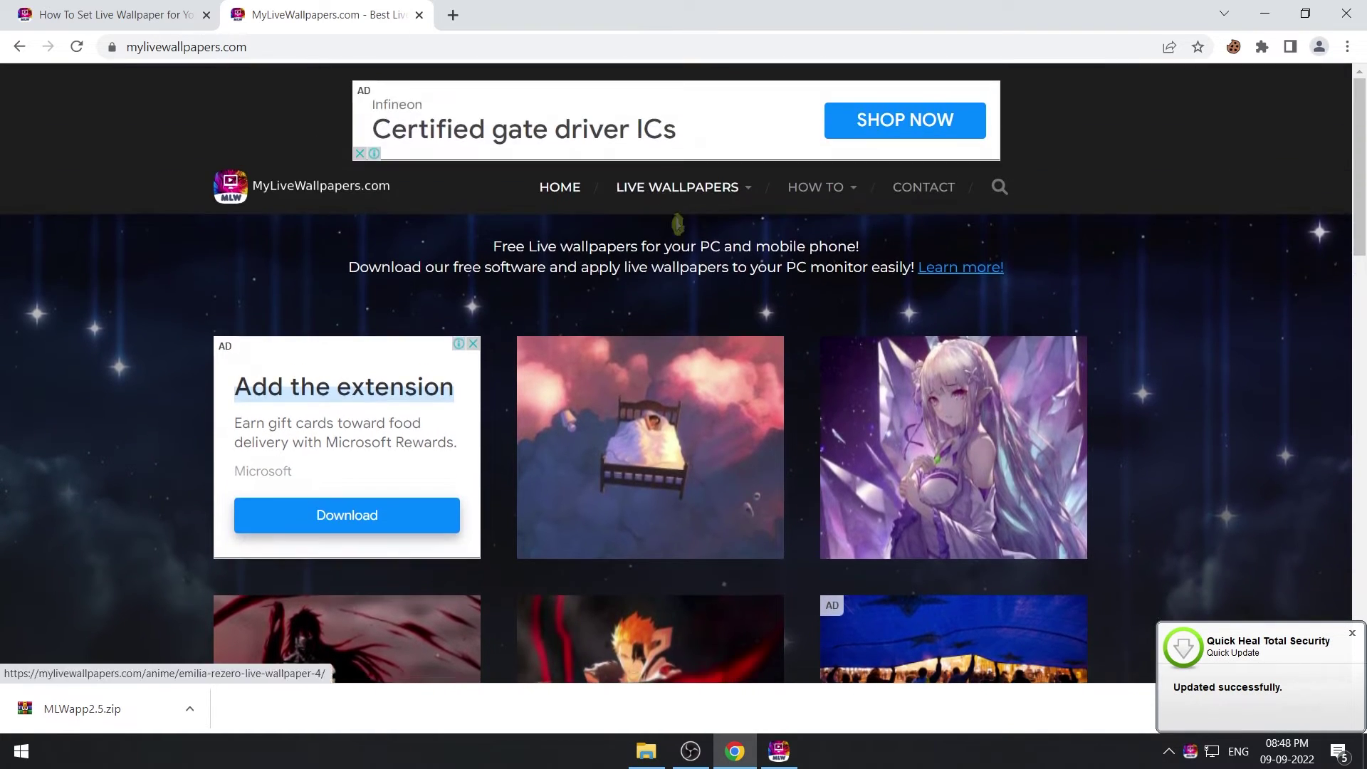
Step: Browse to page 2 of the Games live wallpapers and open the Boreal Valley-Dark Souls 3 wallpaper
{"action": "left_click", "coordinate": [680, 186]}
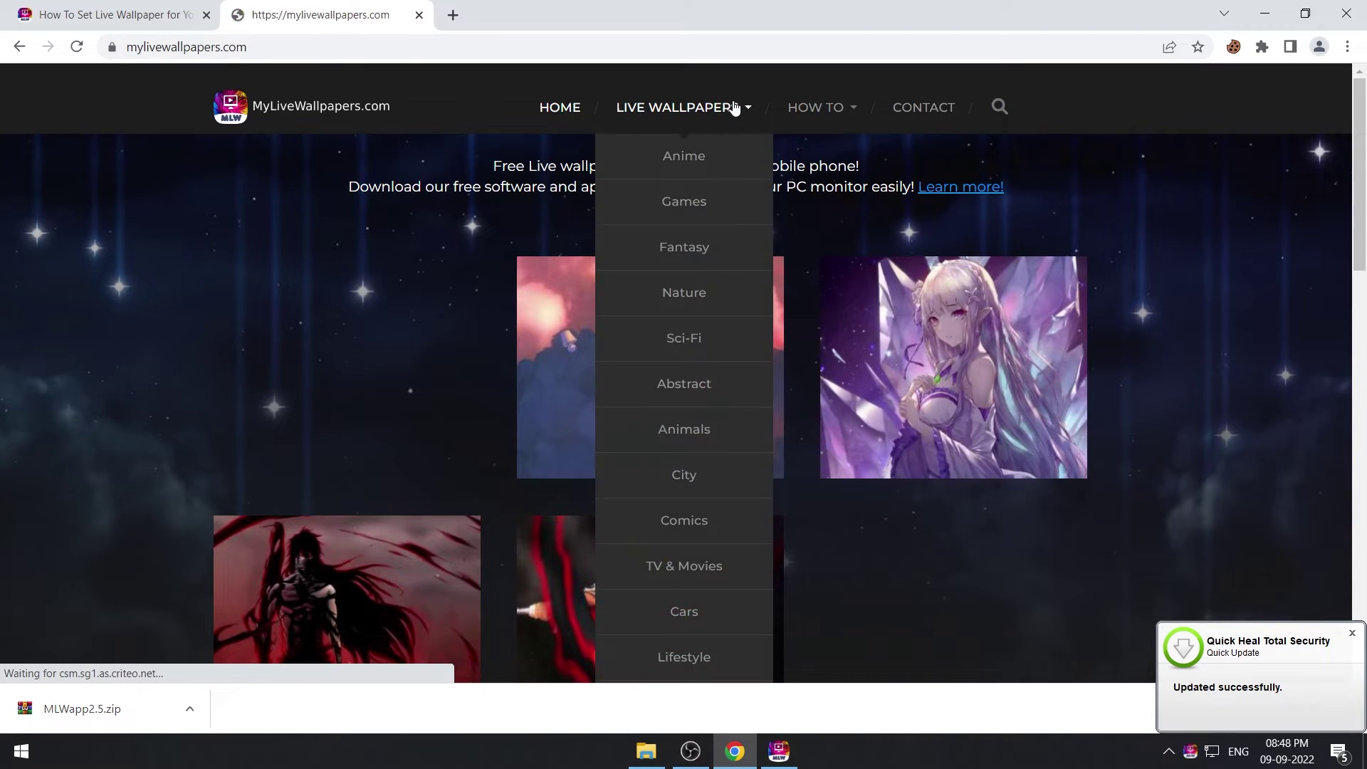
{"action": "left_click", "coordinate": [684, 153]}
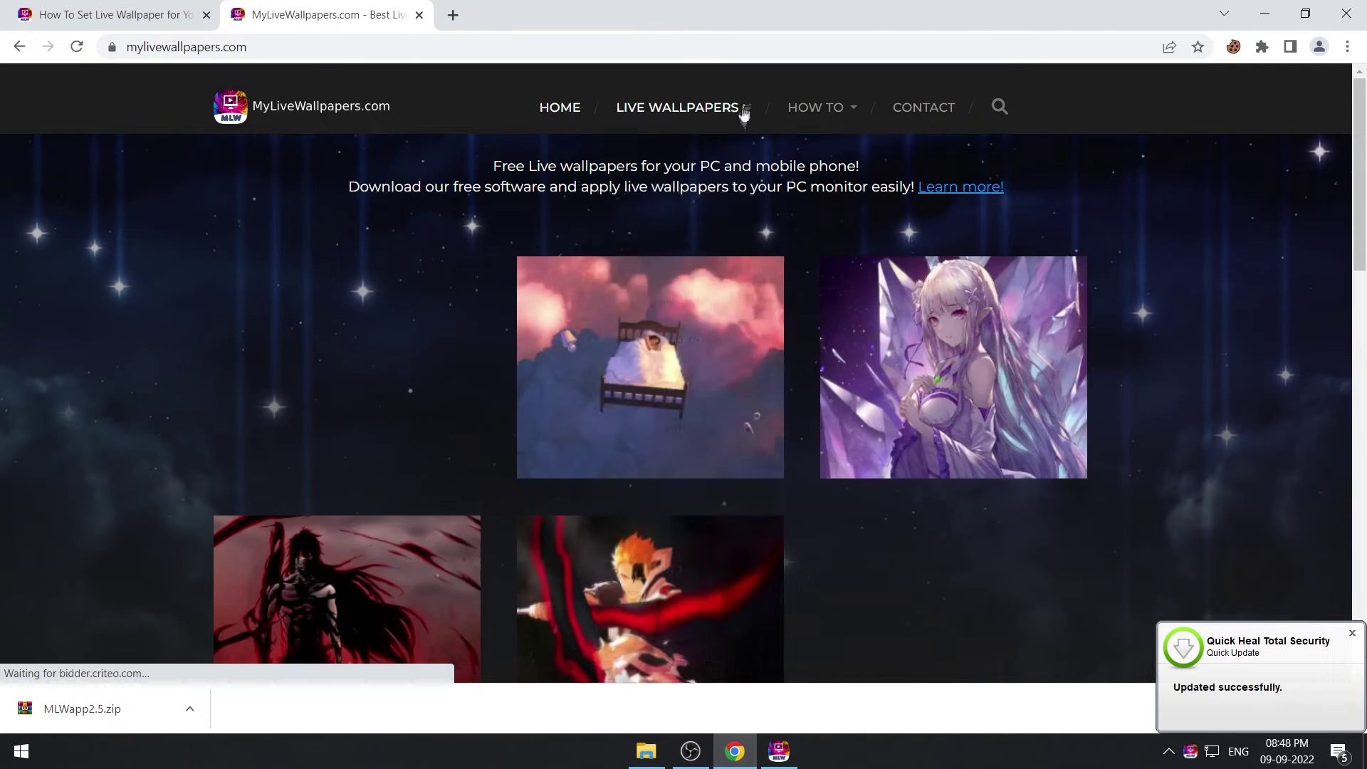
{"action": "scroll", "coordinate": [870, 356], "scroll_direction": "down", "scroll_amount": 4}
{"action": "scroll", "coordinate": [877, 356], "scroll_direction": "down", "scroll_amount": 12}
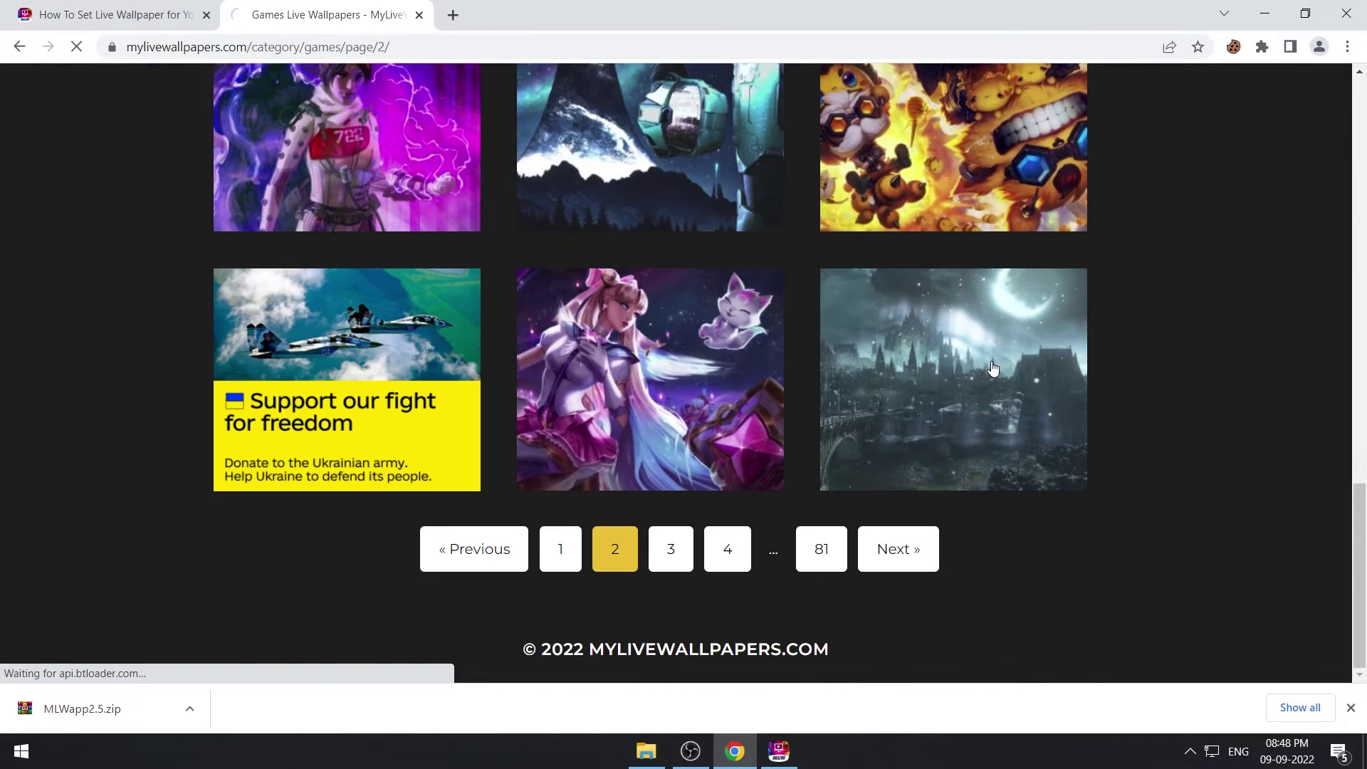
{"action": "left_click", "coordinate": [993, 368]}
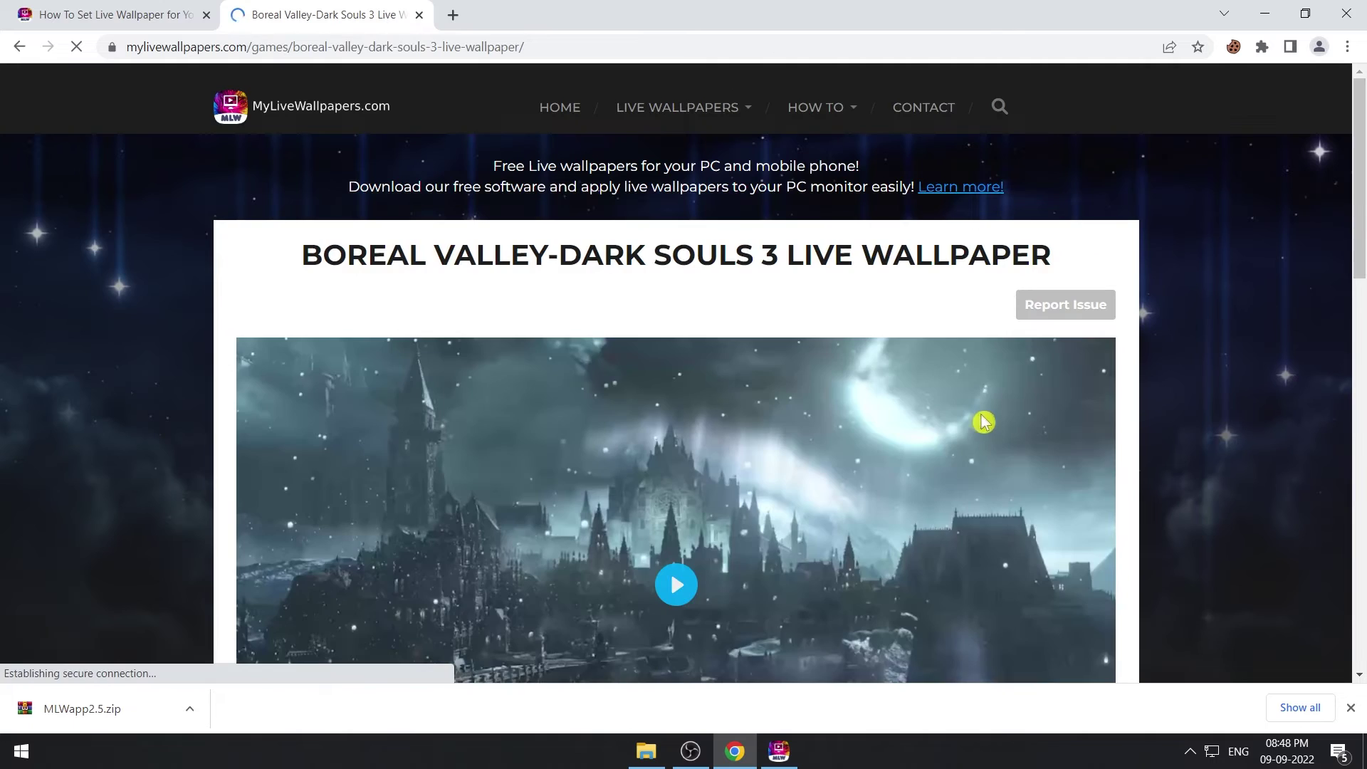
Step: Play the preview video of the Boreal Valley-Dark Souls 3 live wallpaper
{"action": "scroll", "coordinate": [751, 421], "scroll_direction": "down", "scroll_amount": 4}
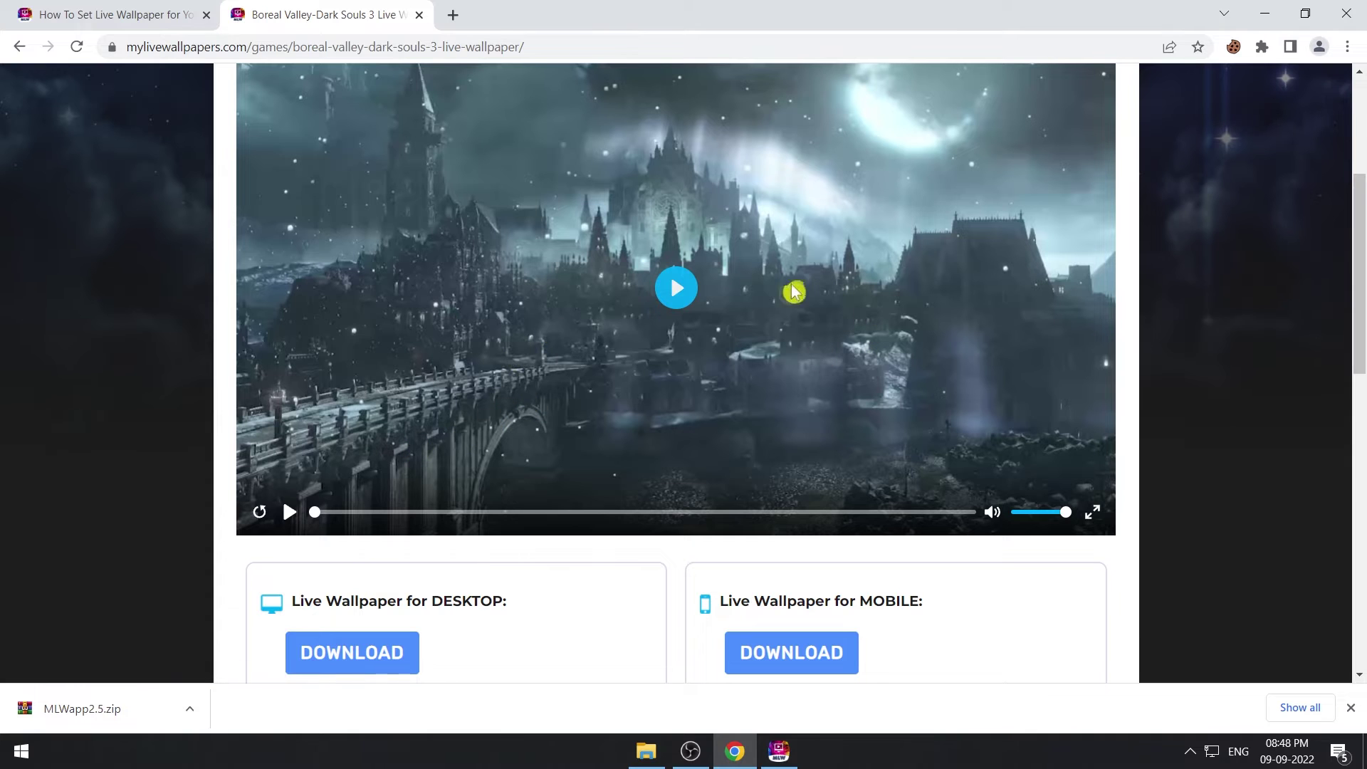
{"action": "left_click", "coordinate": [680, 288]}
{"action": "scroll", "coordinate": [609, 447], "scroll_direction": "up", "scroll_amount": 4}
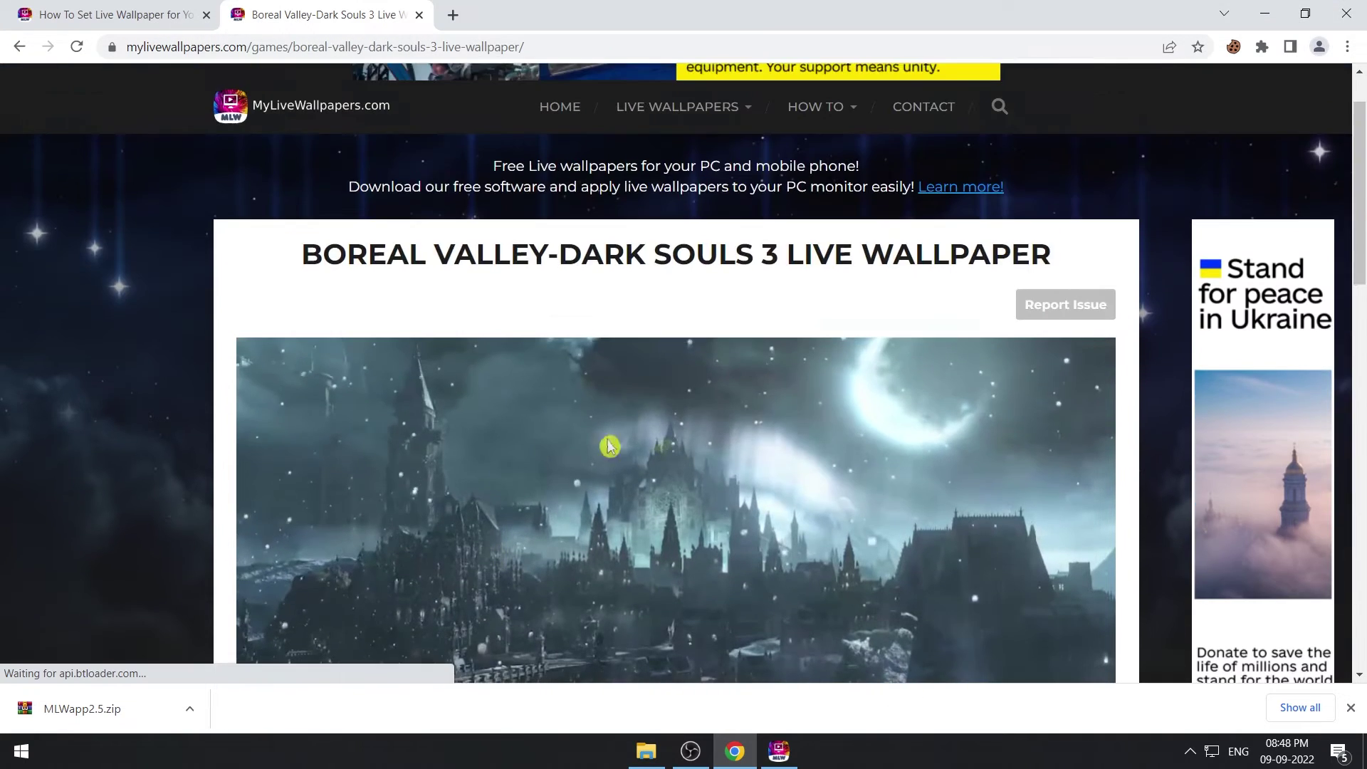
{"action": "scroll", "coordinate": [610, 446], "scroll_direction": "down", "scroll_amount": 4}
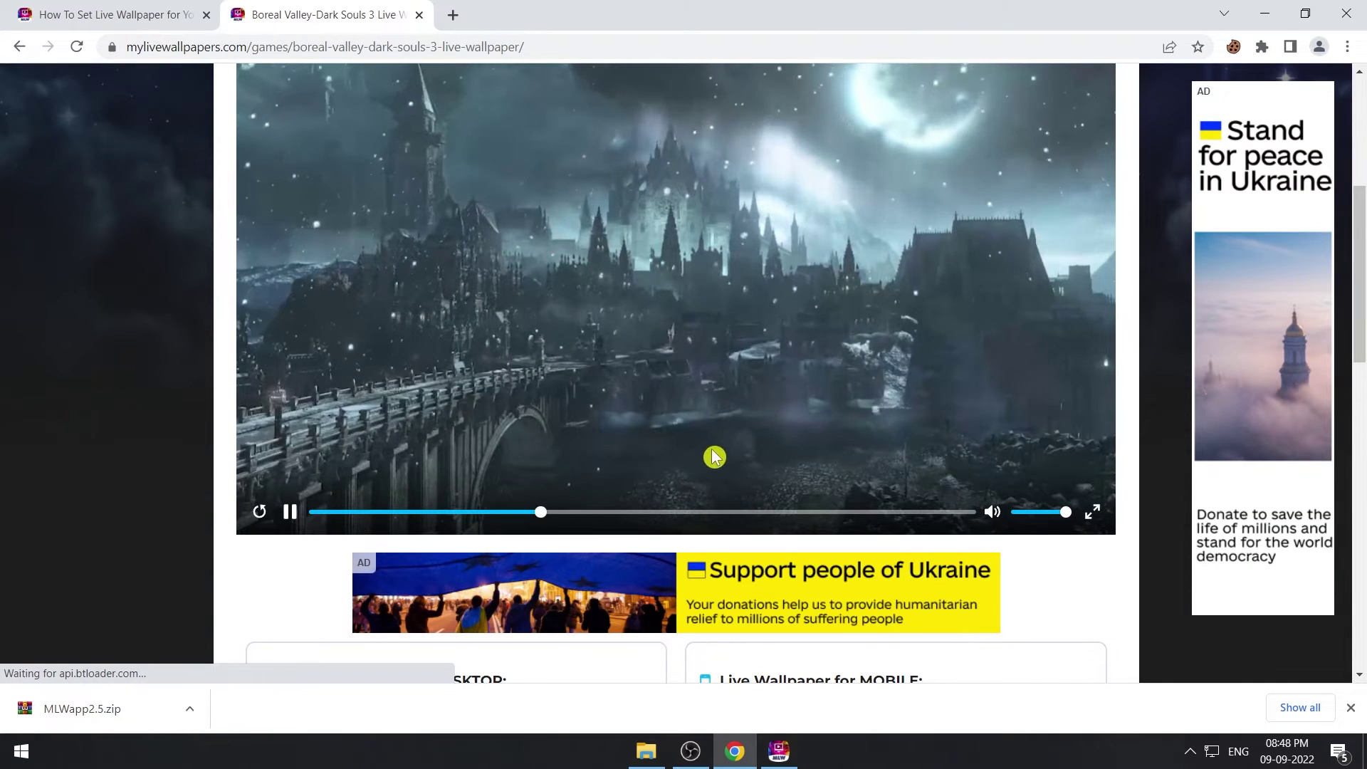
{"action": "scroll", "coordinate": [809, 448], "scroll_direction": "up", "scroll_amount": 4}
Step: Download the desktop version of the Boreal Valley-Dark Souls 3 live wallpaper and switch to the Downloads folder in File Explorer
{"action": "scroll", "coordinate": [949, 461], "scroll_direction": "down", "scroll_amount": 8}
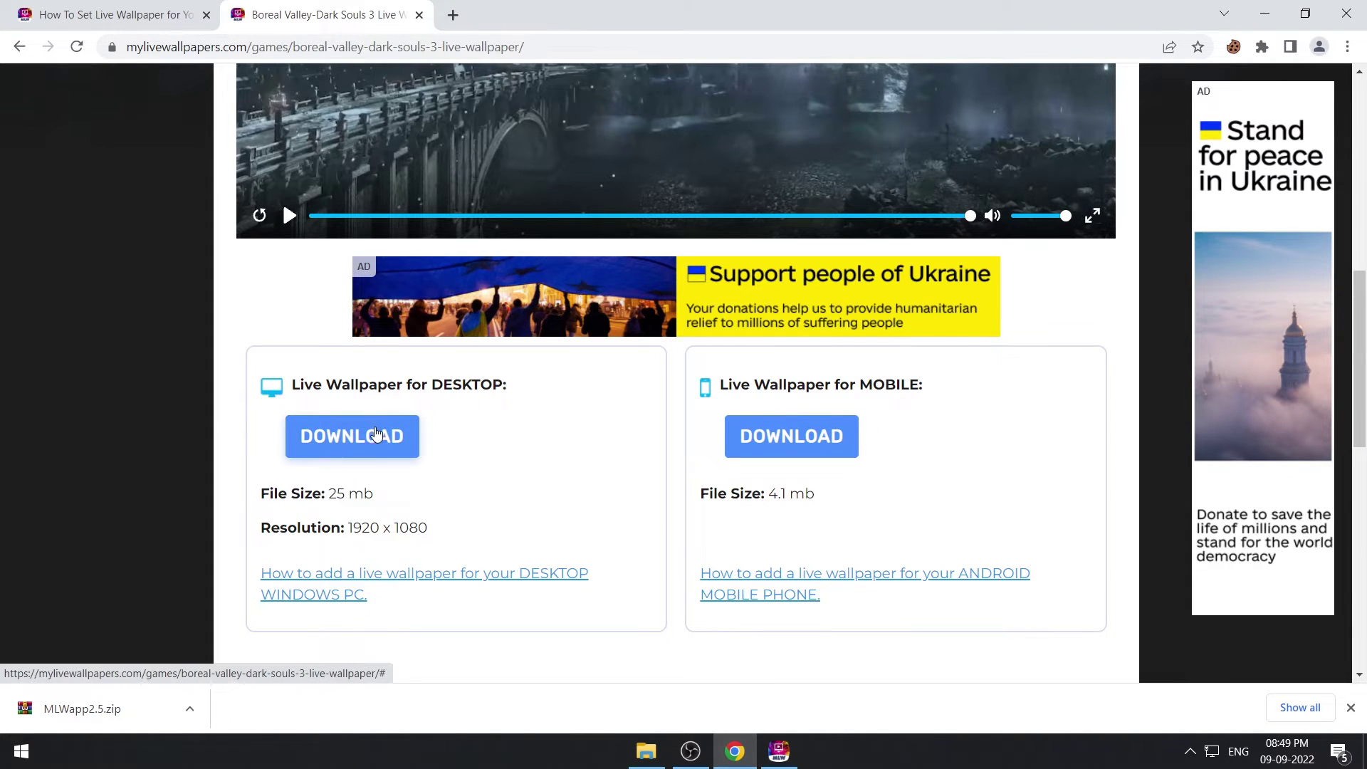
{"action": "left_click", "coordinate": [412, 406]}
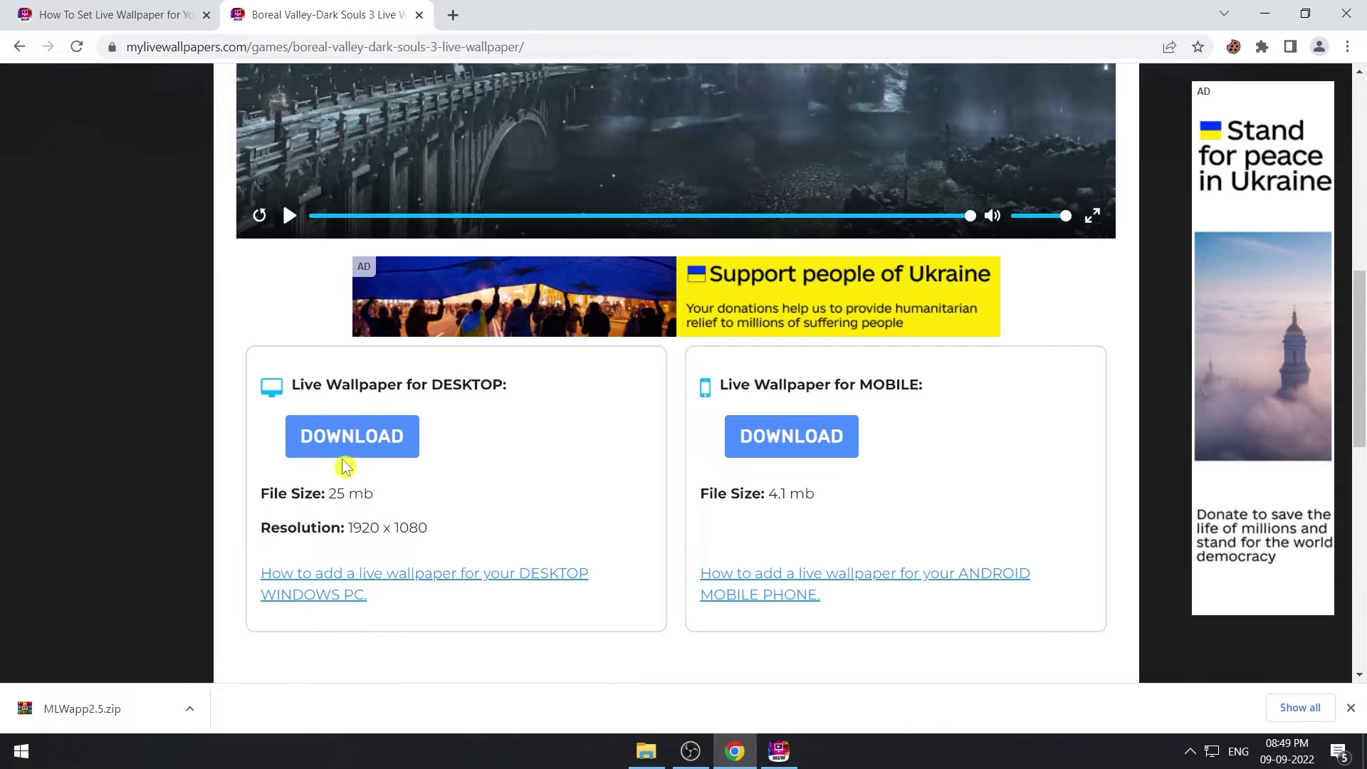
{"action": "left_click", "coordinate": [374, 441]}
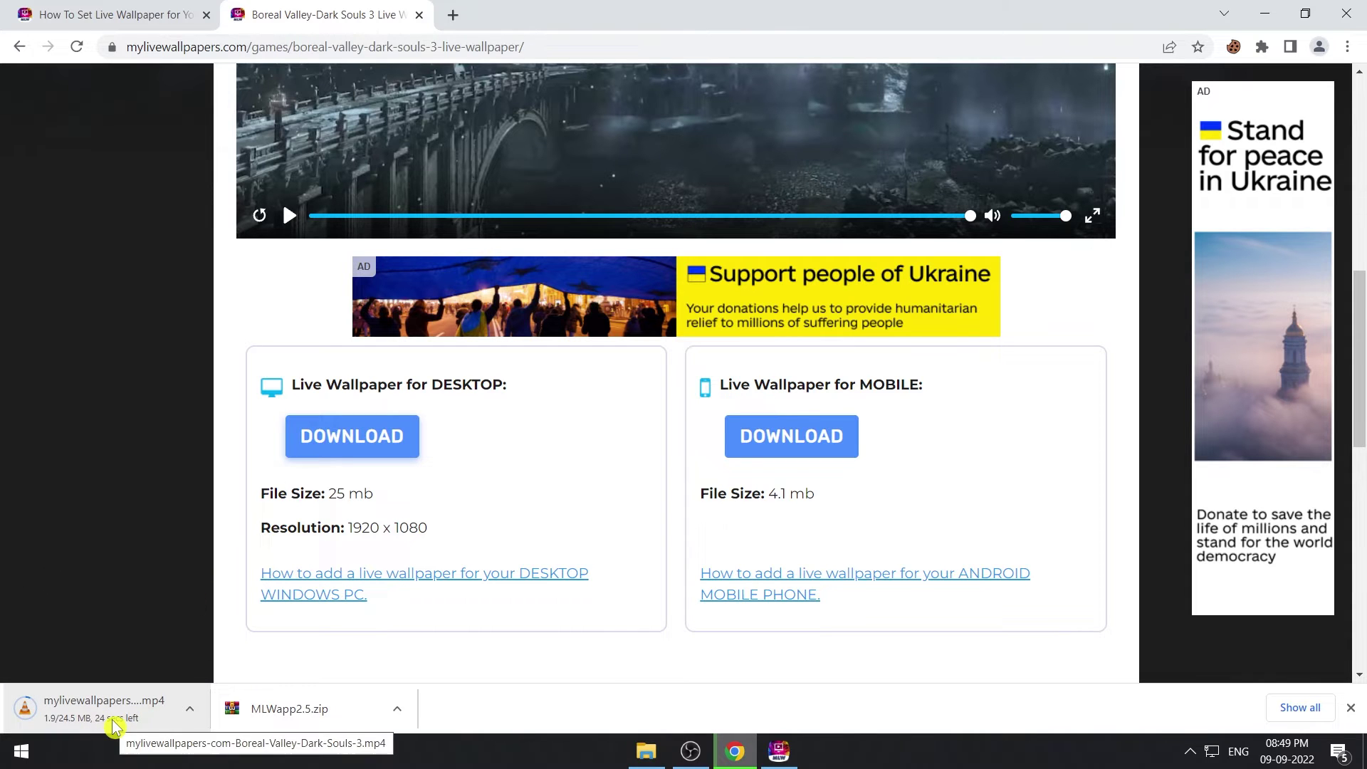
{"action": "left_click", "coordinate": [114, 727]}
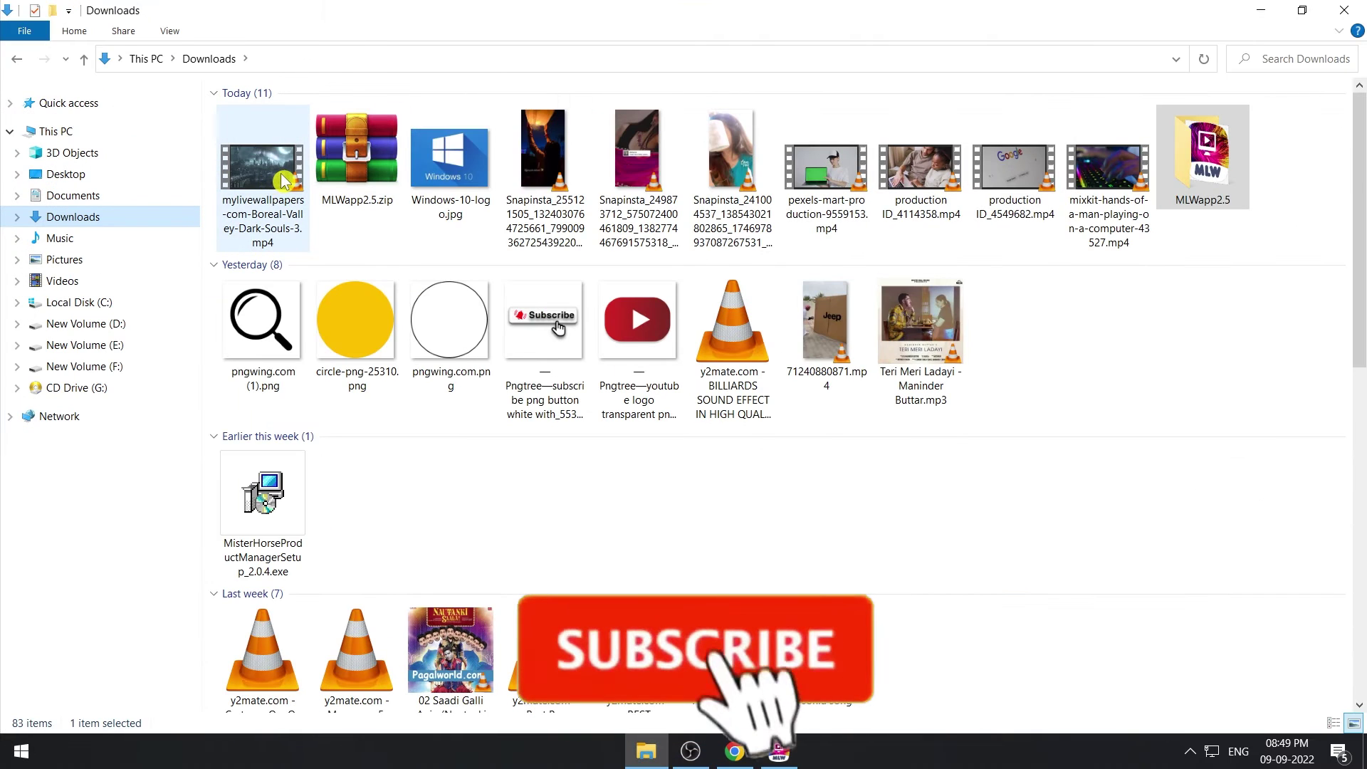
Step: Minimize the open windows to reveal the Windows desktop
{"action": "left_click", "coordinate": [789, 758]}
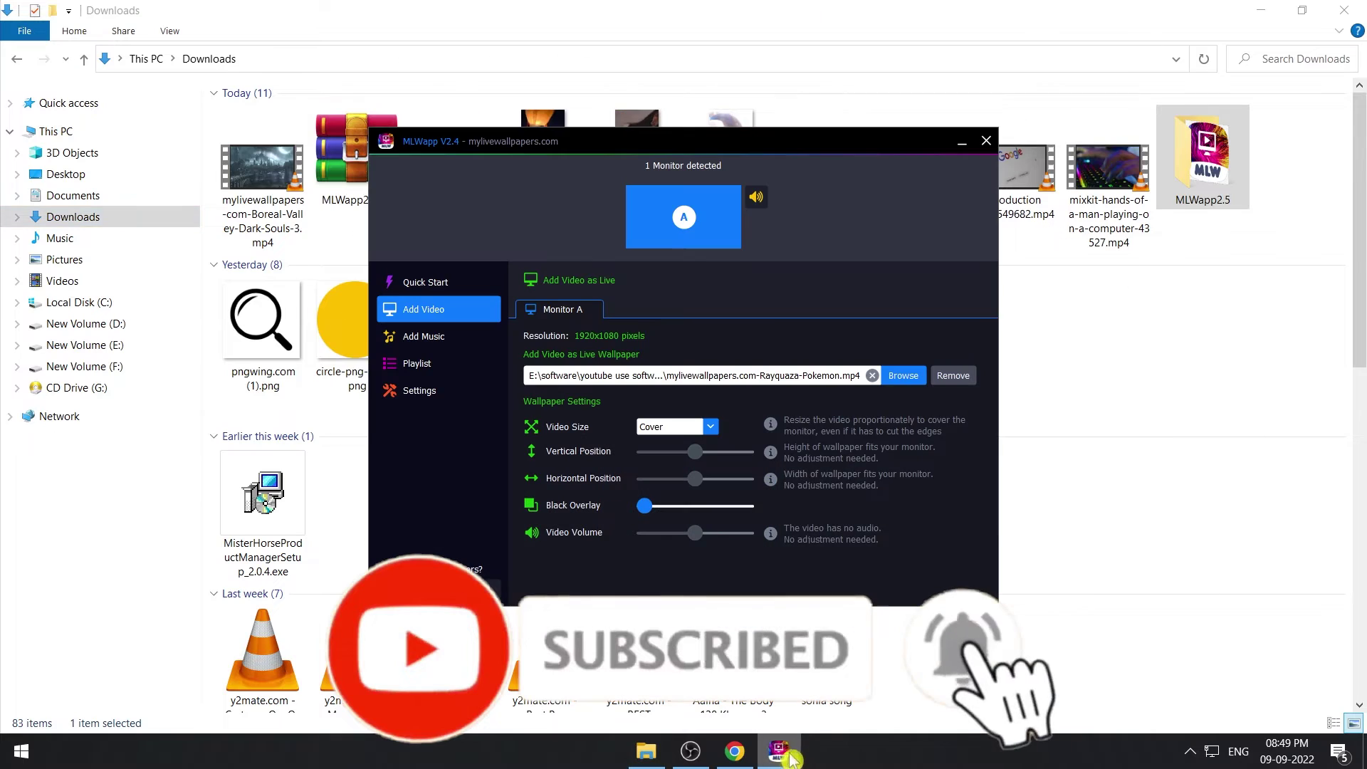
{"action": "left_click", "coordinate": [1265, 10]}
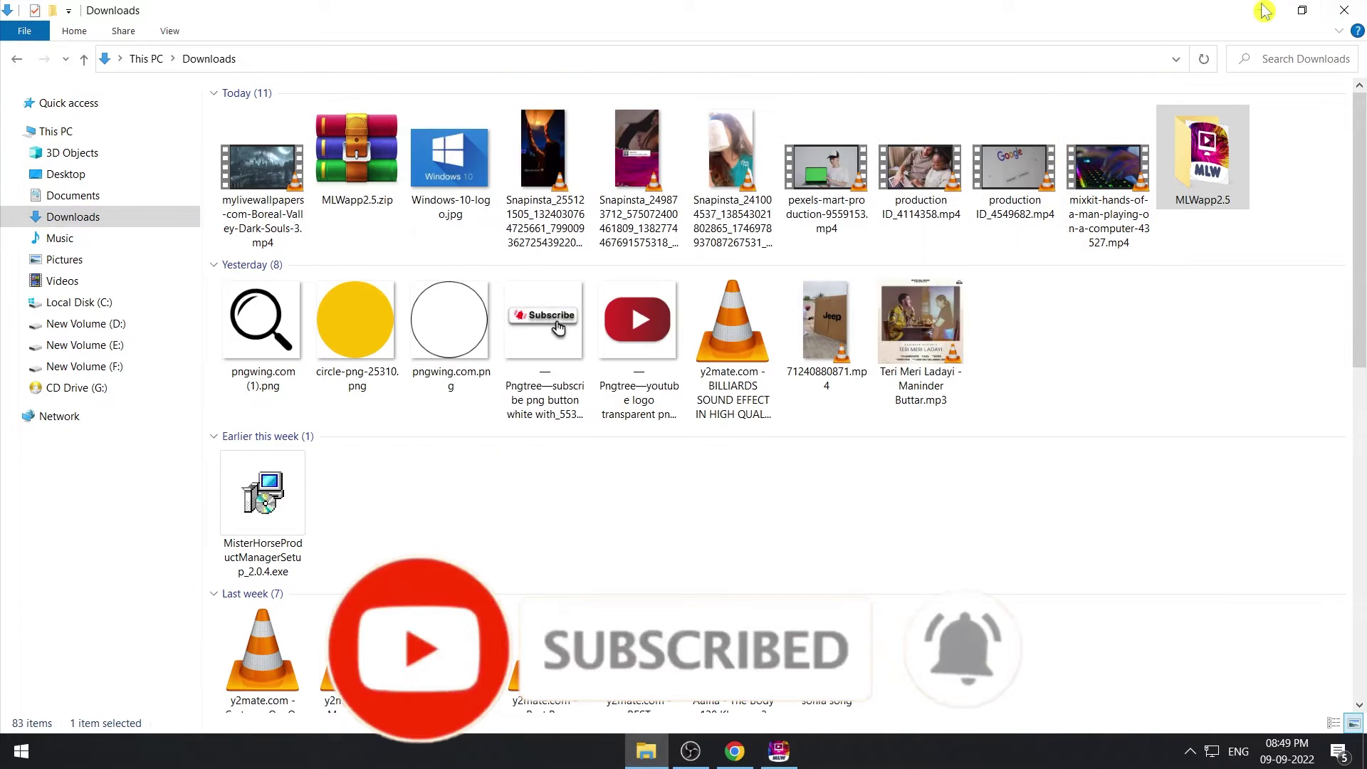
{"action": "left_click", "coordinate": [1265, 10]}
{"action": "left_click", "coordinate": [1209, 12]}
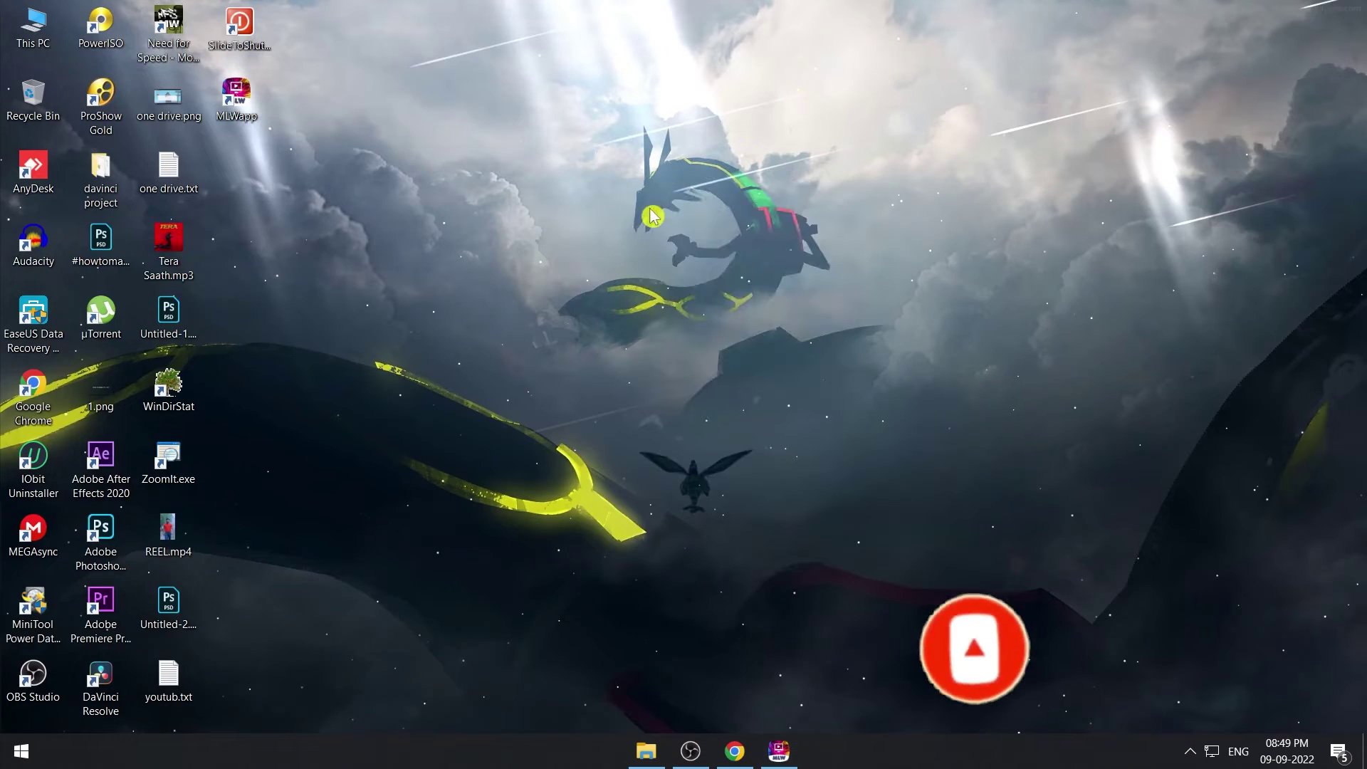
{"action": "right_click", "coordinate": [656, 184]}
{"action": "left_click", "coordinate": [775, 238]}
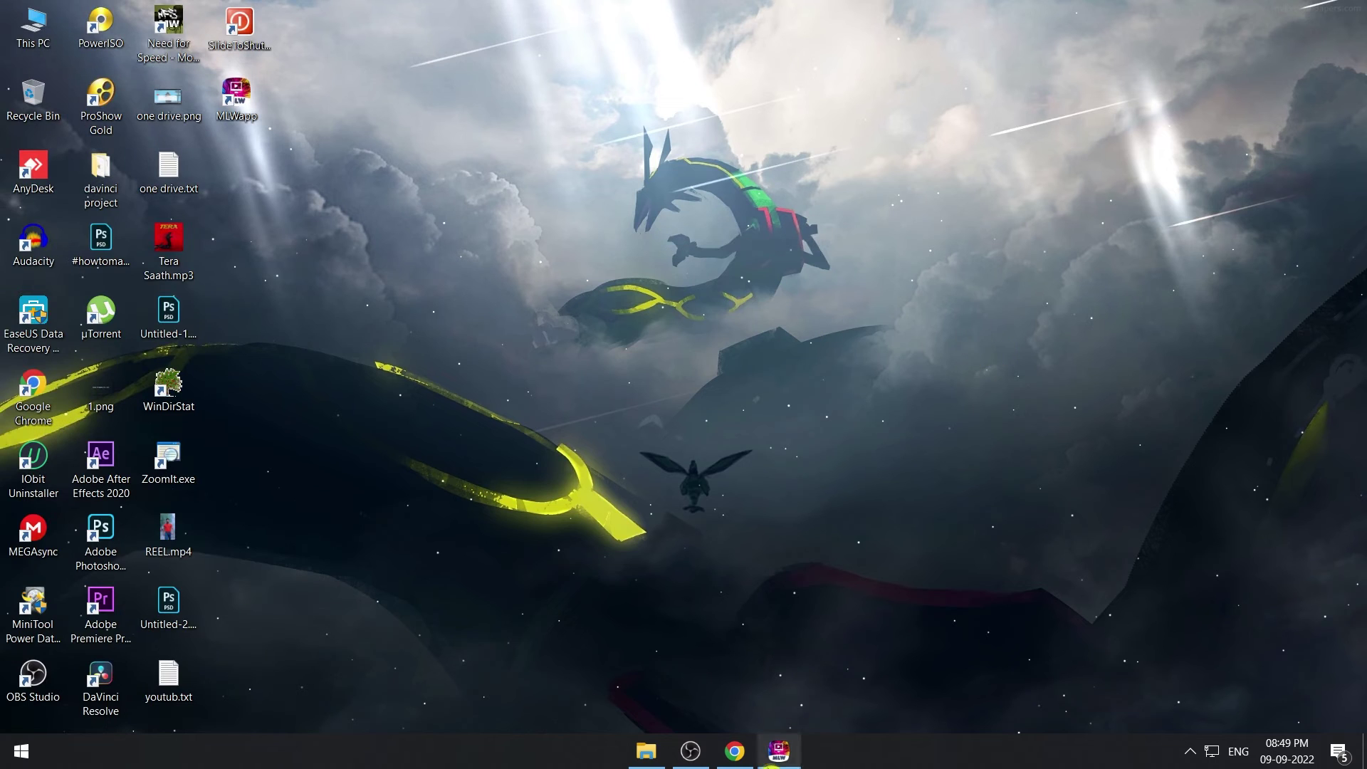
Step: Switch to MLWapp, add mylivewallpapers-com-Boreal-Valley-Dark-Souls-3.mp4 from Downloads as Monitor A's live wallpaper, and minimize the app
{"action": "left_click", "coordinate": [777, 764]}
{"action": "left_click", "coordinate": [419, 390]}
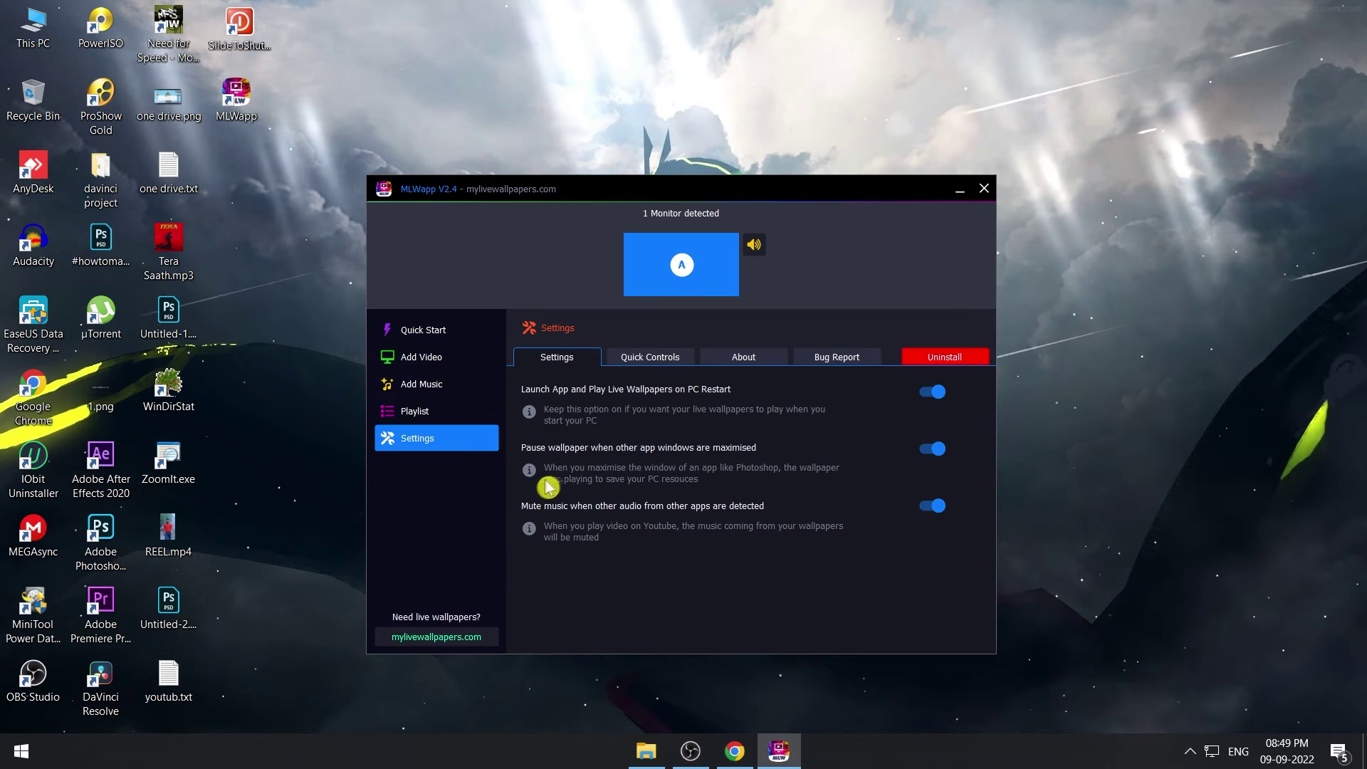
{"action": "left_click", "coordinate": [436, 363]}
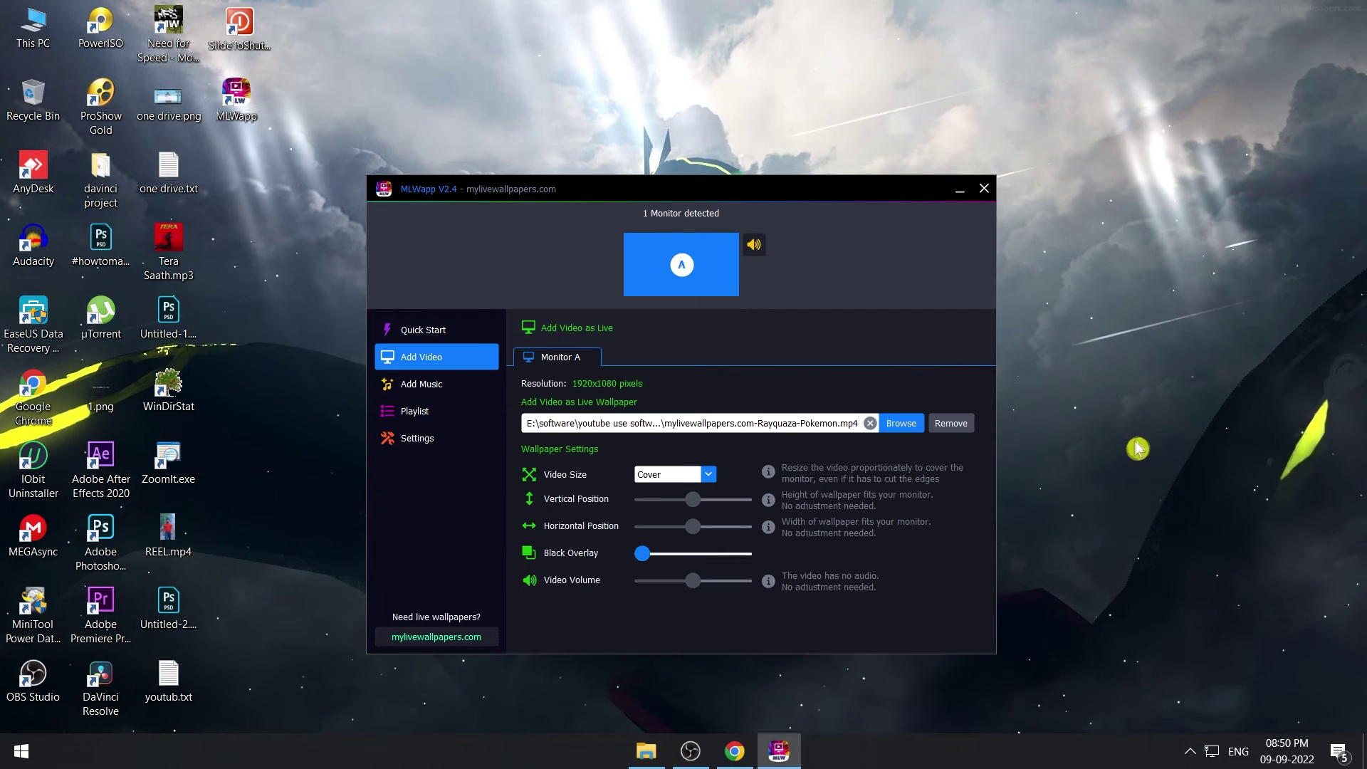
{"action": "left_click", "coordinate": [910, 431]}
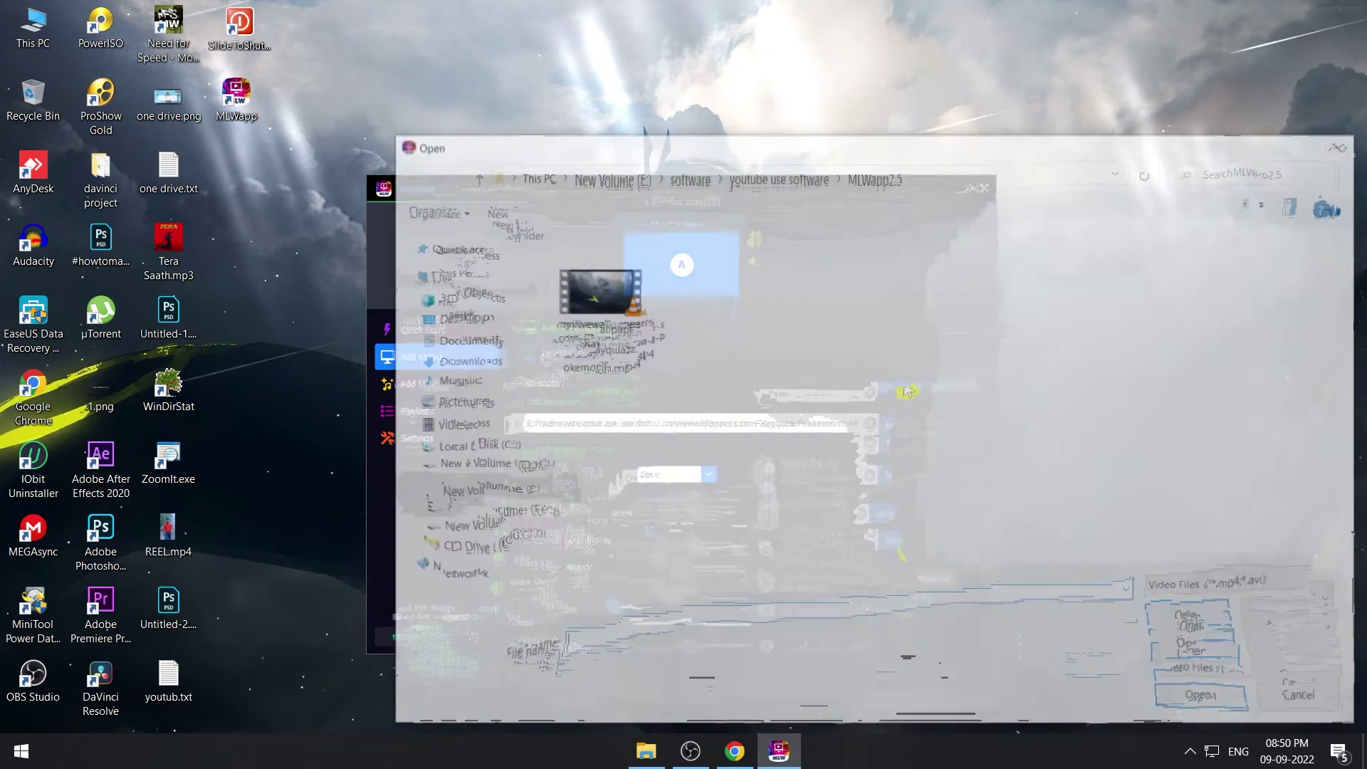
{"action": "left_click", "coordinate": [463, 361]}
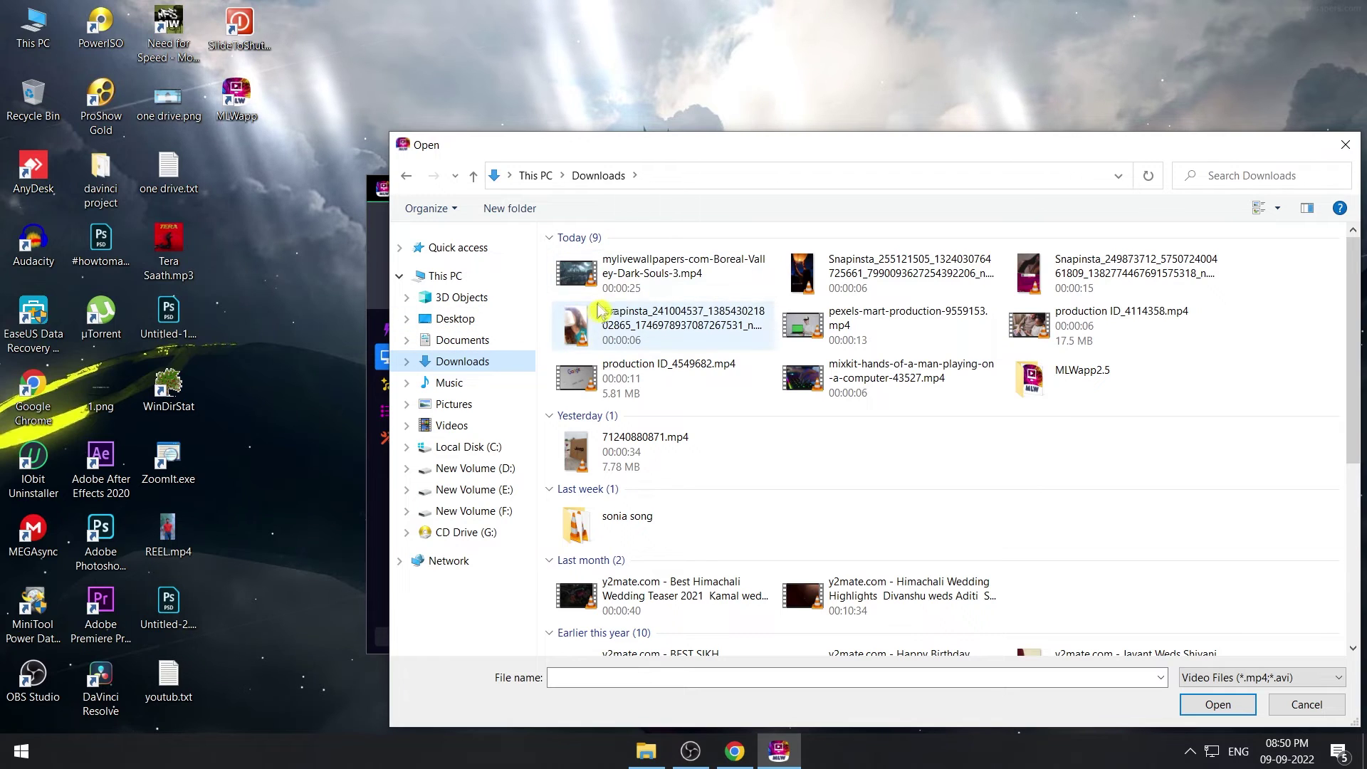
{"action": "left_click", "coordinate": [609, 283]}
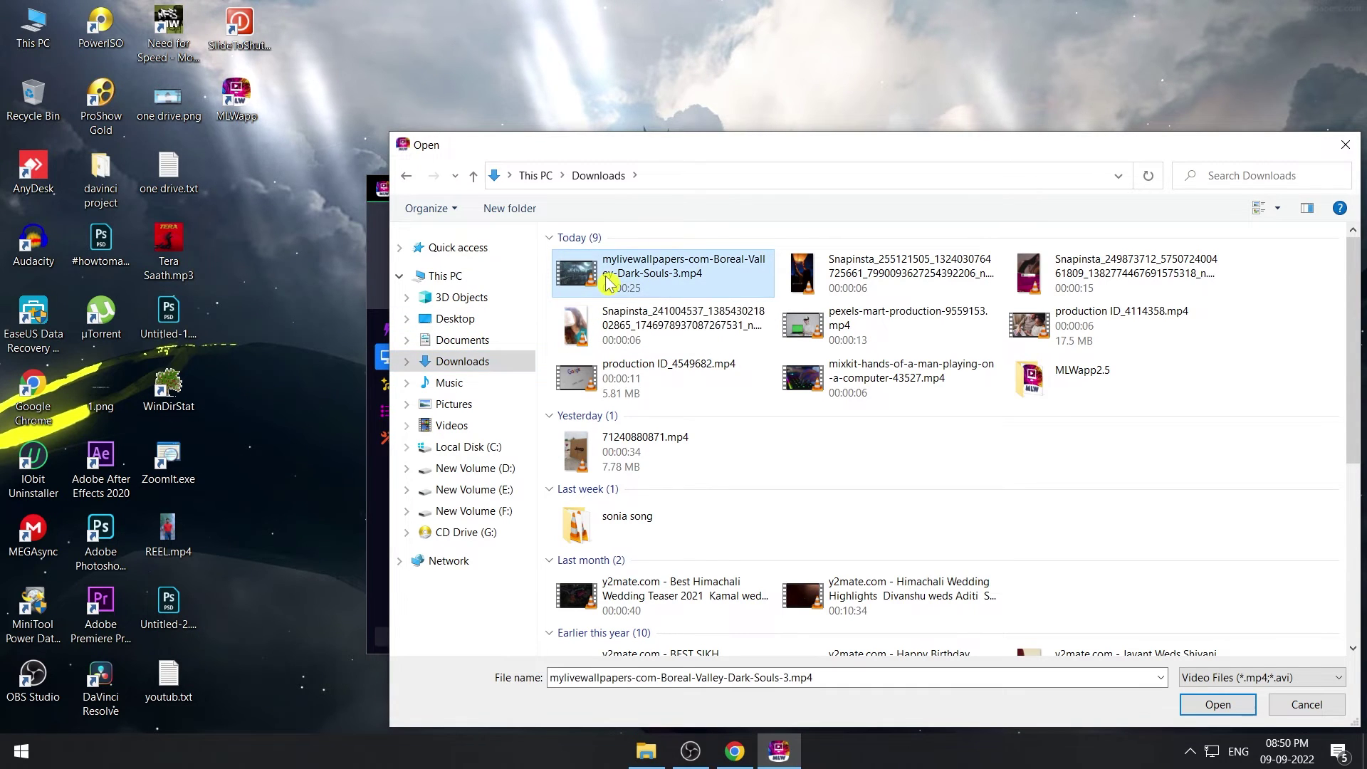
{"action": "left_click", "coordinate": [1217, 704]}
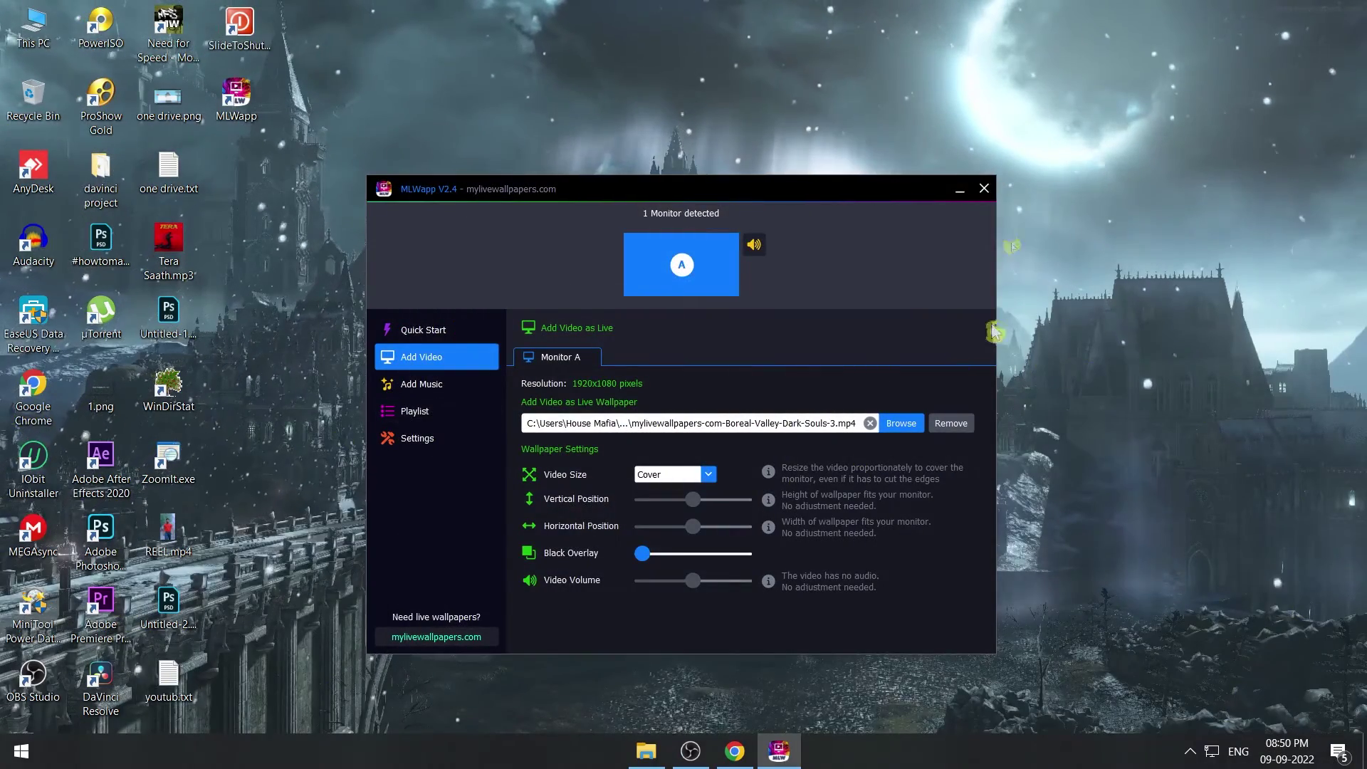
{"action": "left_click", "coordinate": [962, 190]}
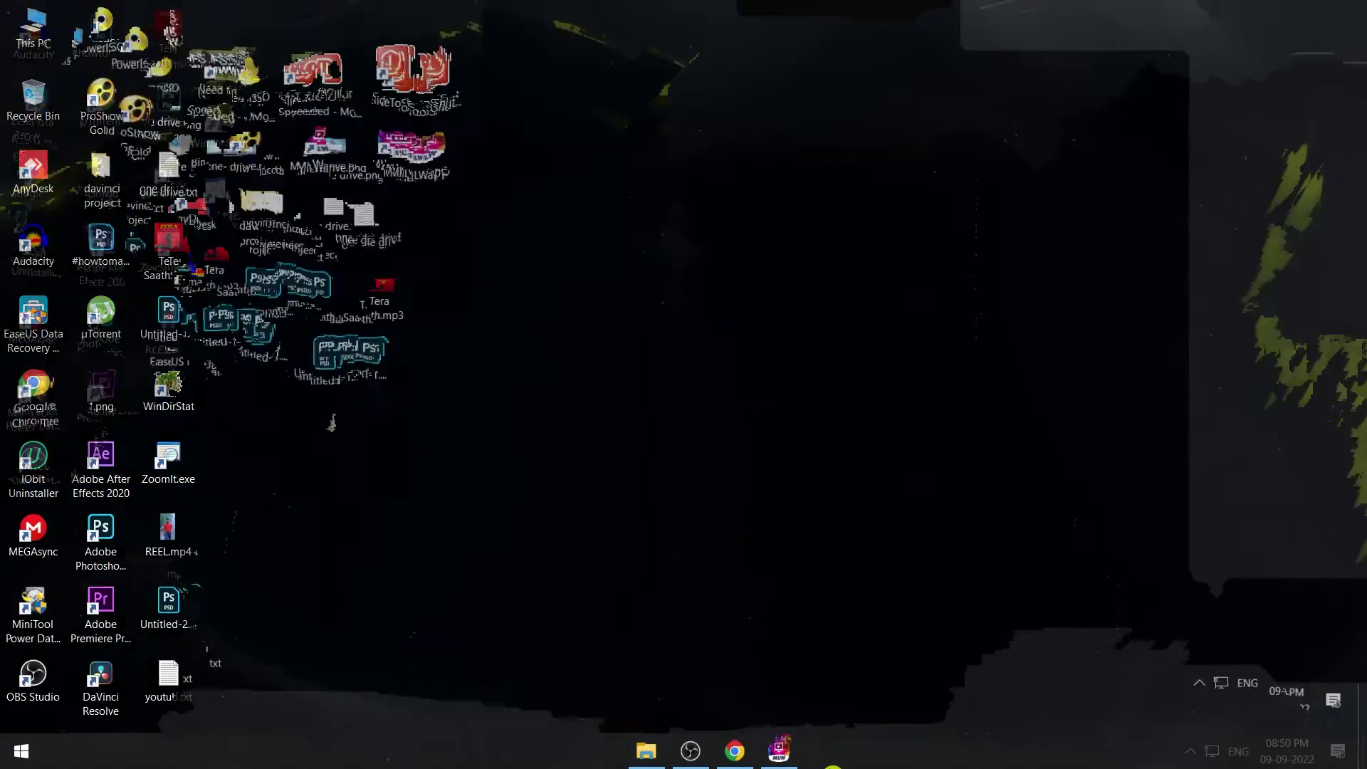
Step: Examine MLWapp's Quick Start options for the live wallpaper folder and the wallpaper change interval
{"action": "left_click", "coordinate": [779, 751]}
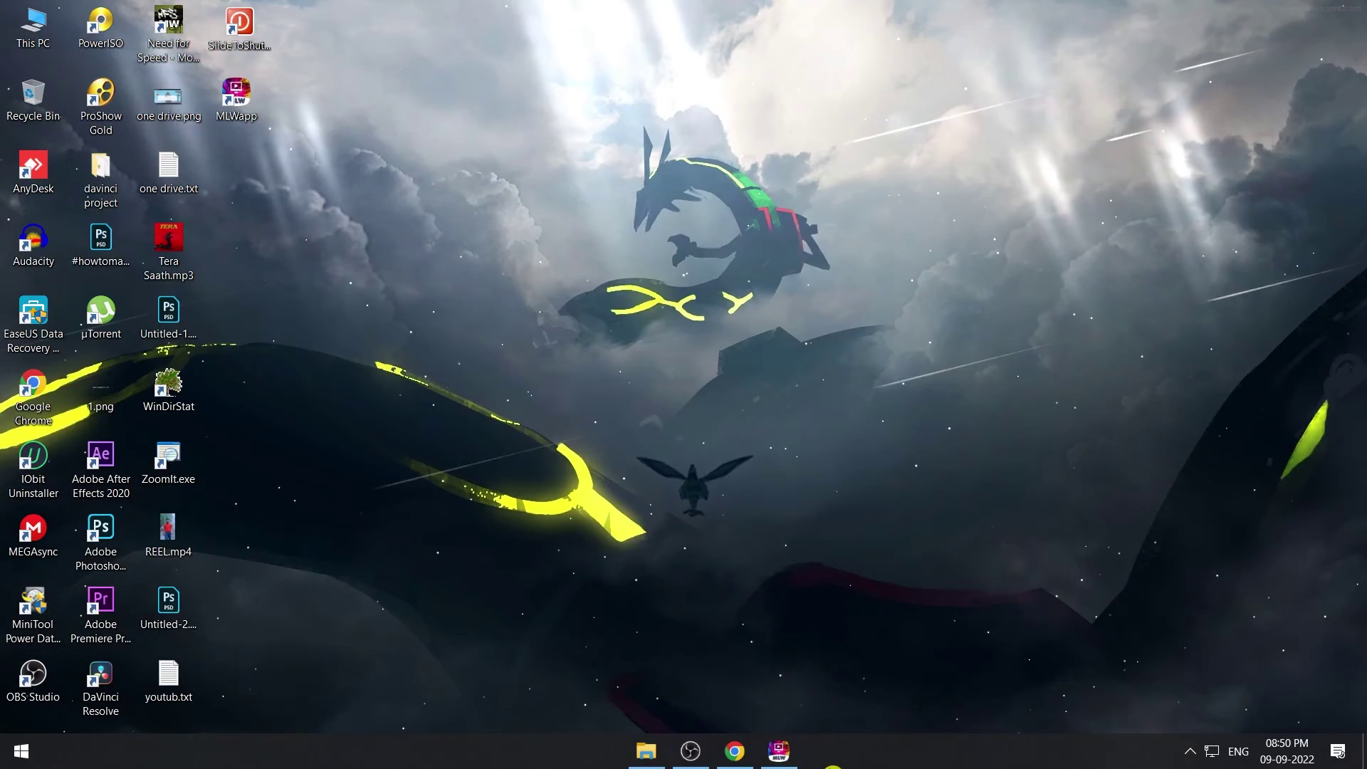
{"action": "left_click", "coordinate": [441, 339]}
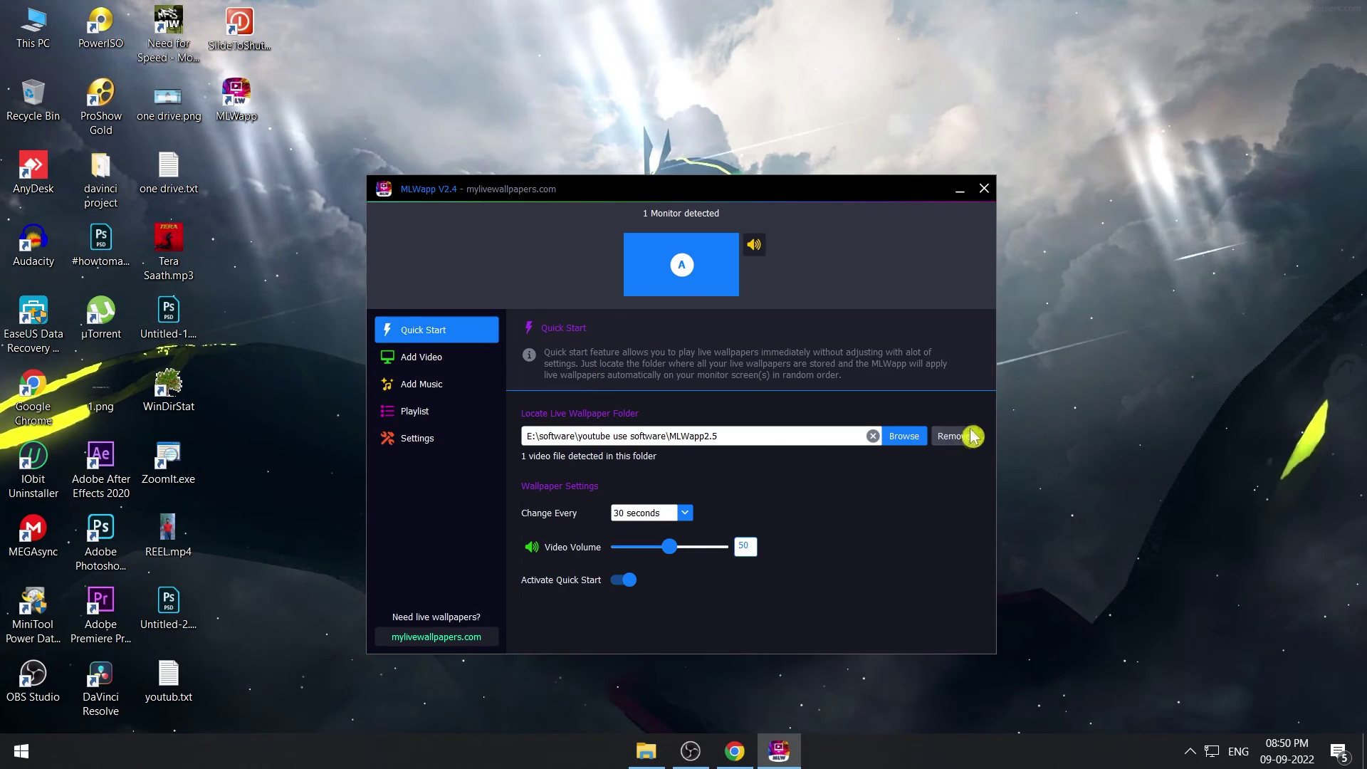
{"action": "left_click", "coordinate": [917, 439]}
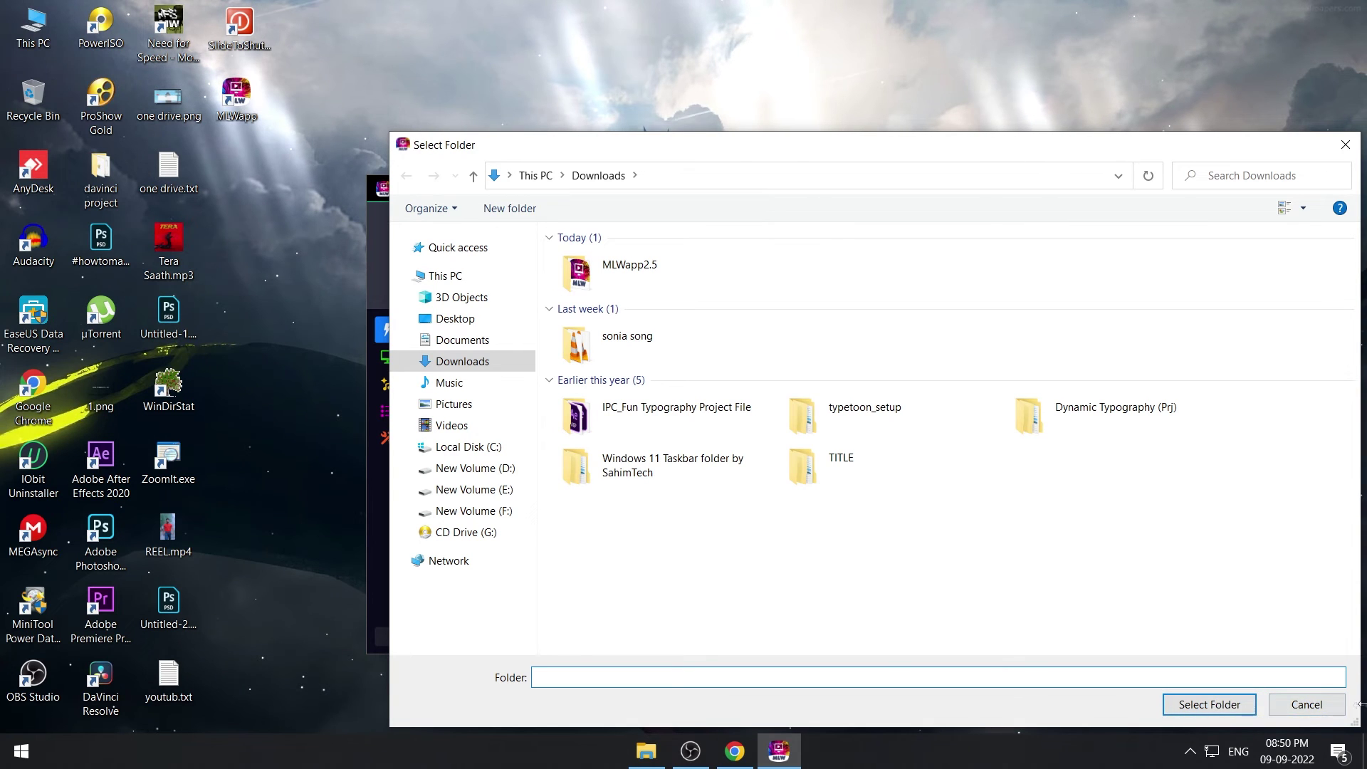
{"action": "left_click", "coordinate": [1321, 706]}
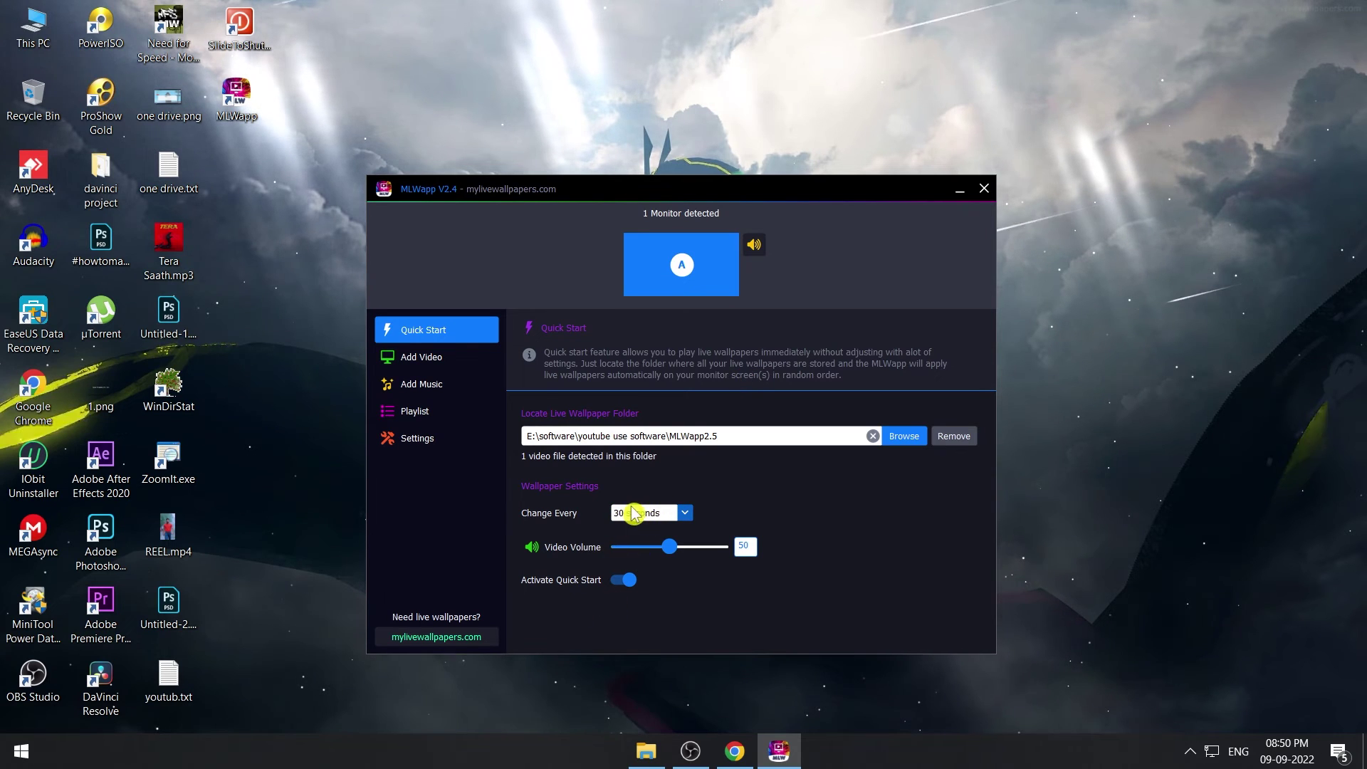
{"action": "left_click", "coordinate": [684, 514]}
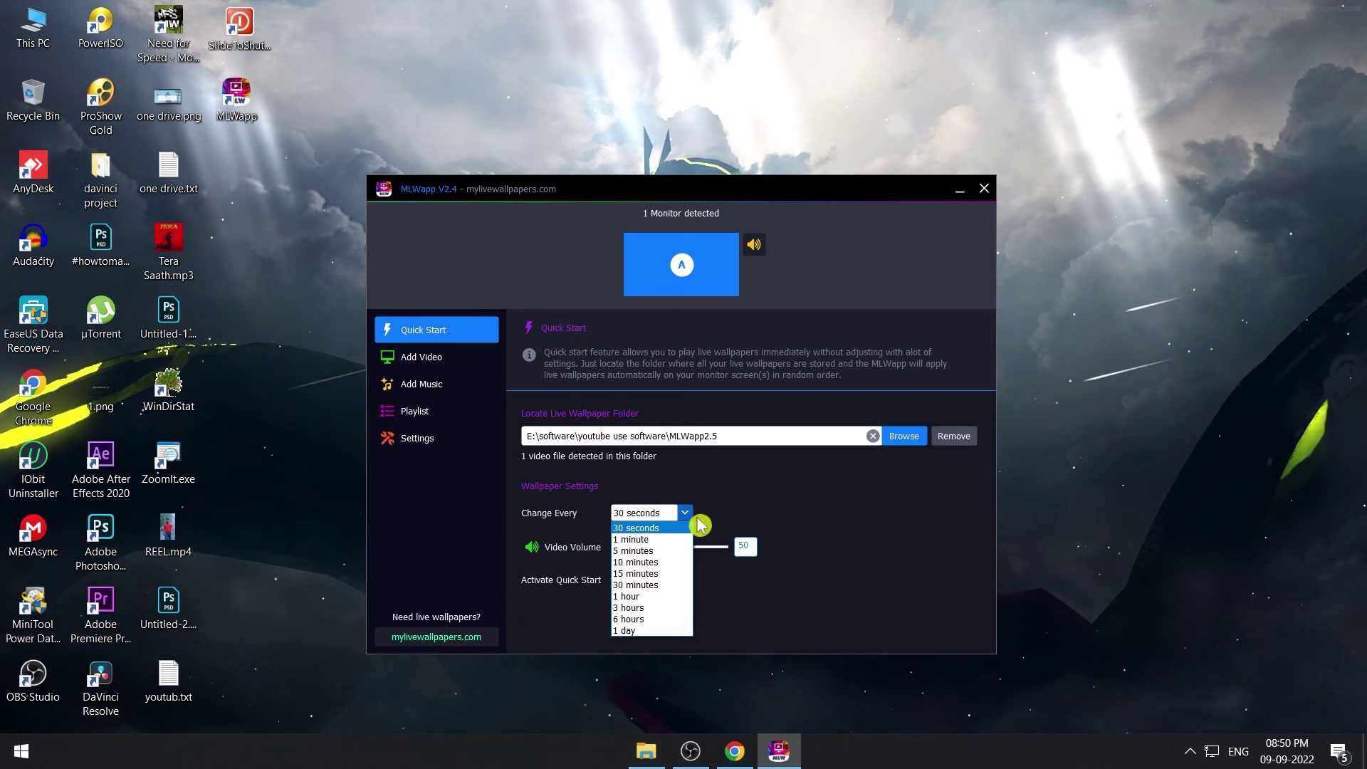
{"action": "left_click", "coordinate": [787, 514]}
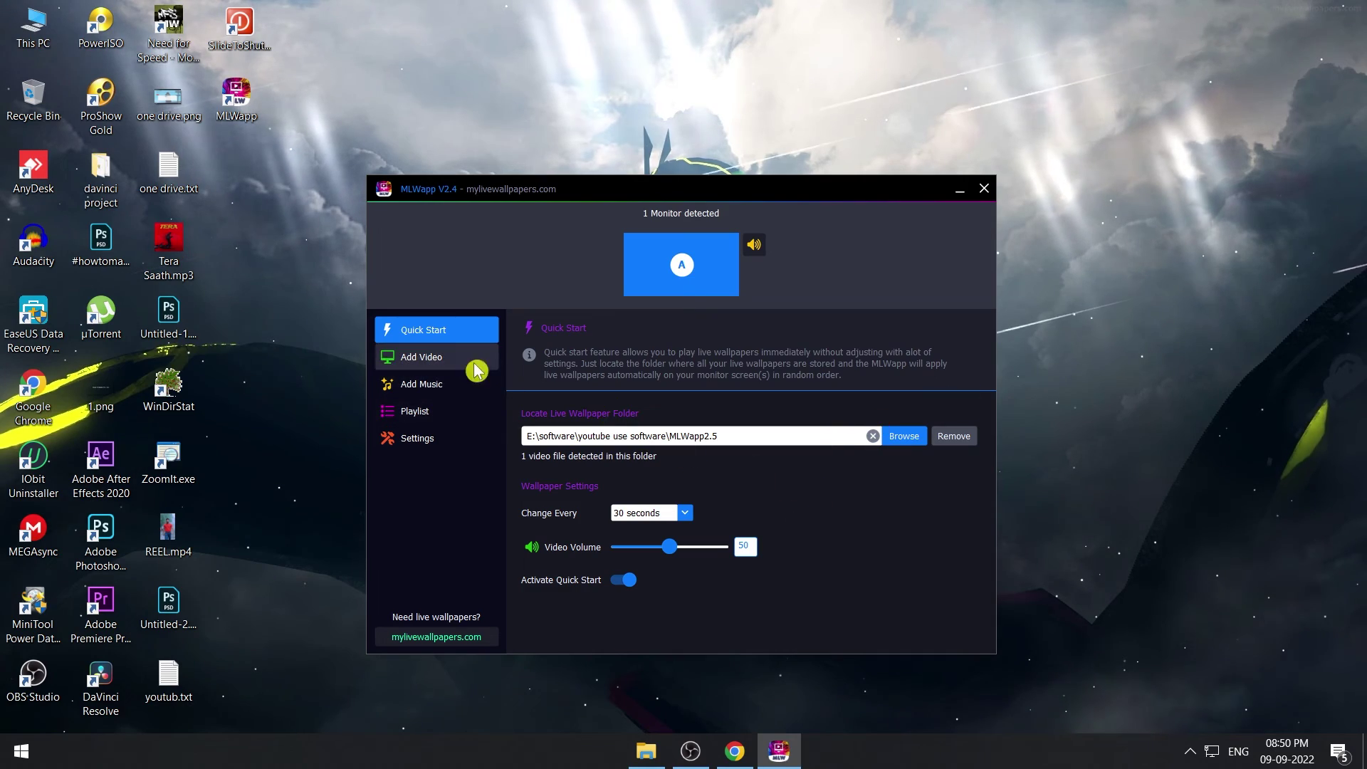
Step: Reapply mylivewallpapers-com-Boreal-Valley-Dark-Souls-3.mp4 as the live wallpaper video and close the MLWapp window
{"action": "left_click", "coordinate": [449, 354]}
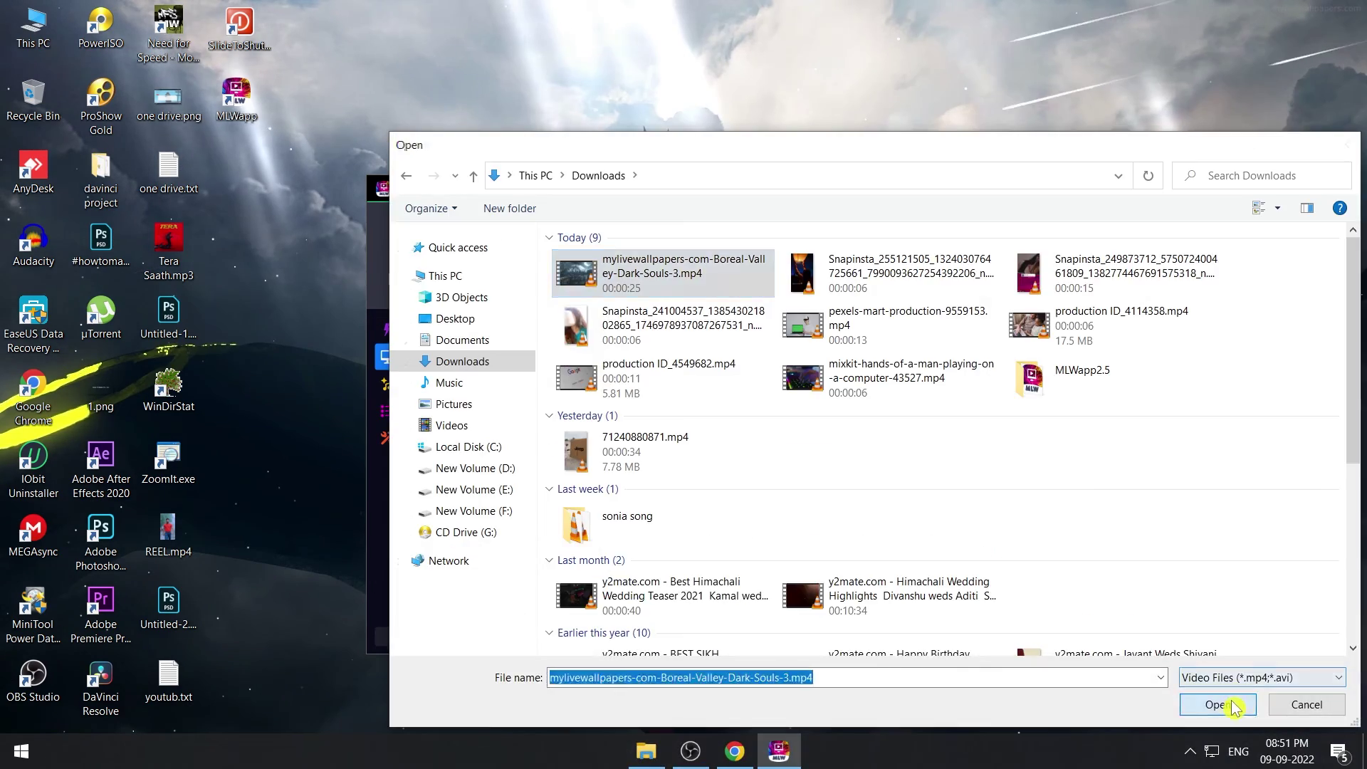
{"action": "left_click", "coordinate": [1215, 705]}
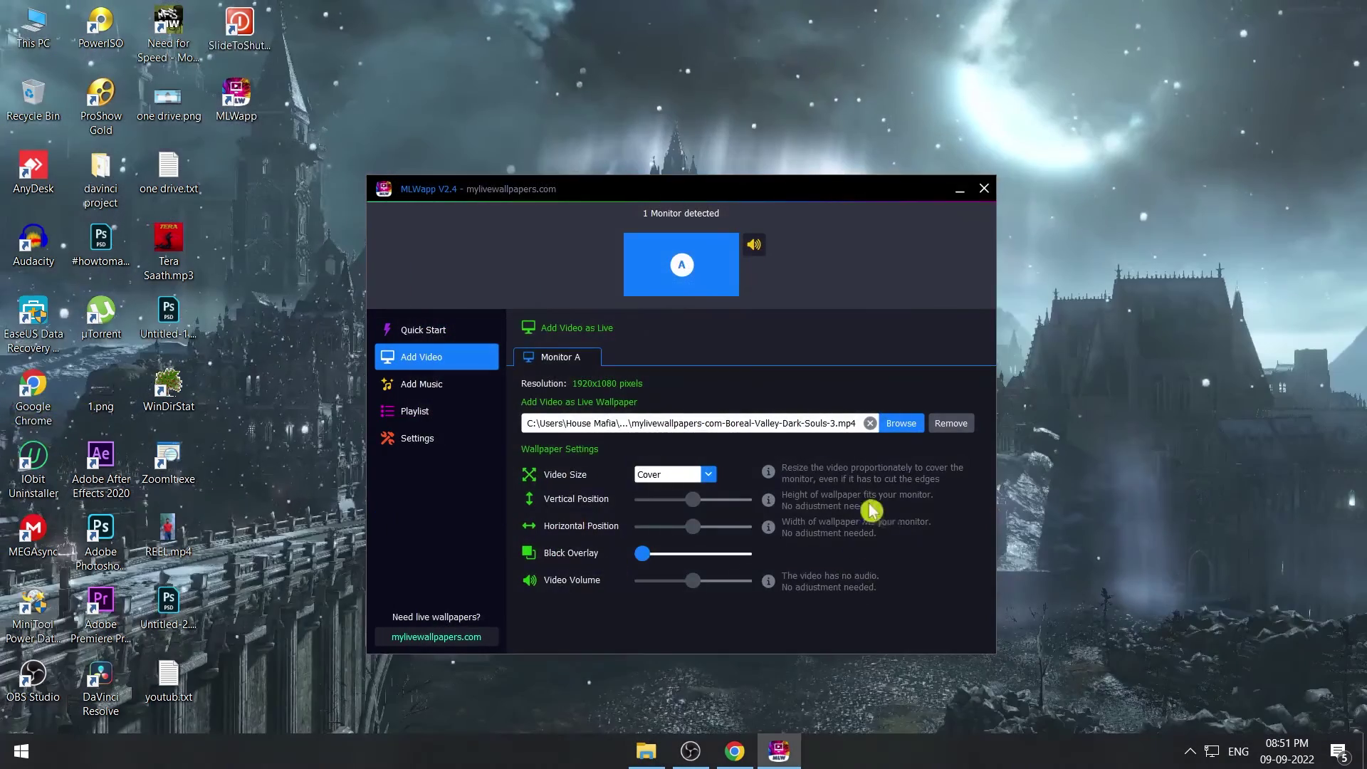
{"action": "left_click", "coordinate": [431, 331]}
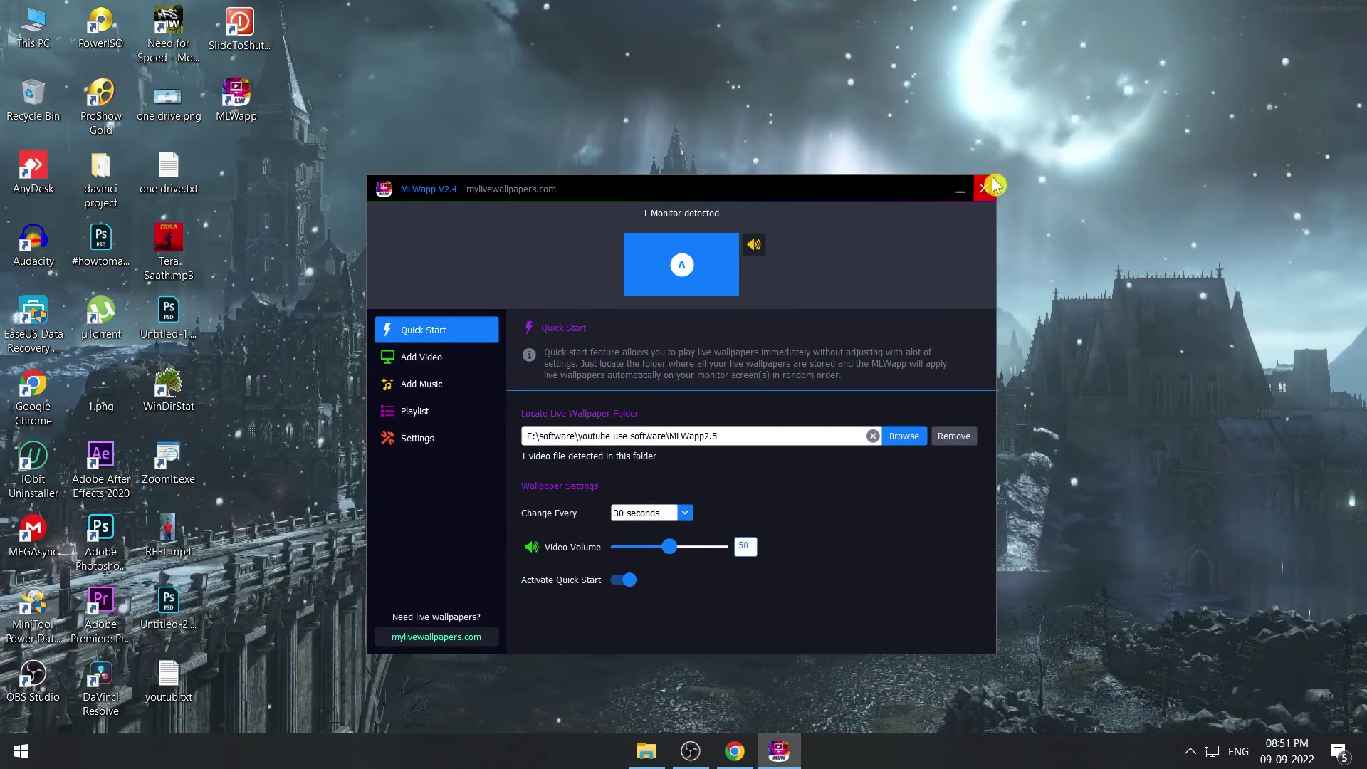
{"action": "left_click", "coordinate": [984, 193]}
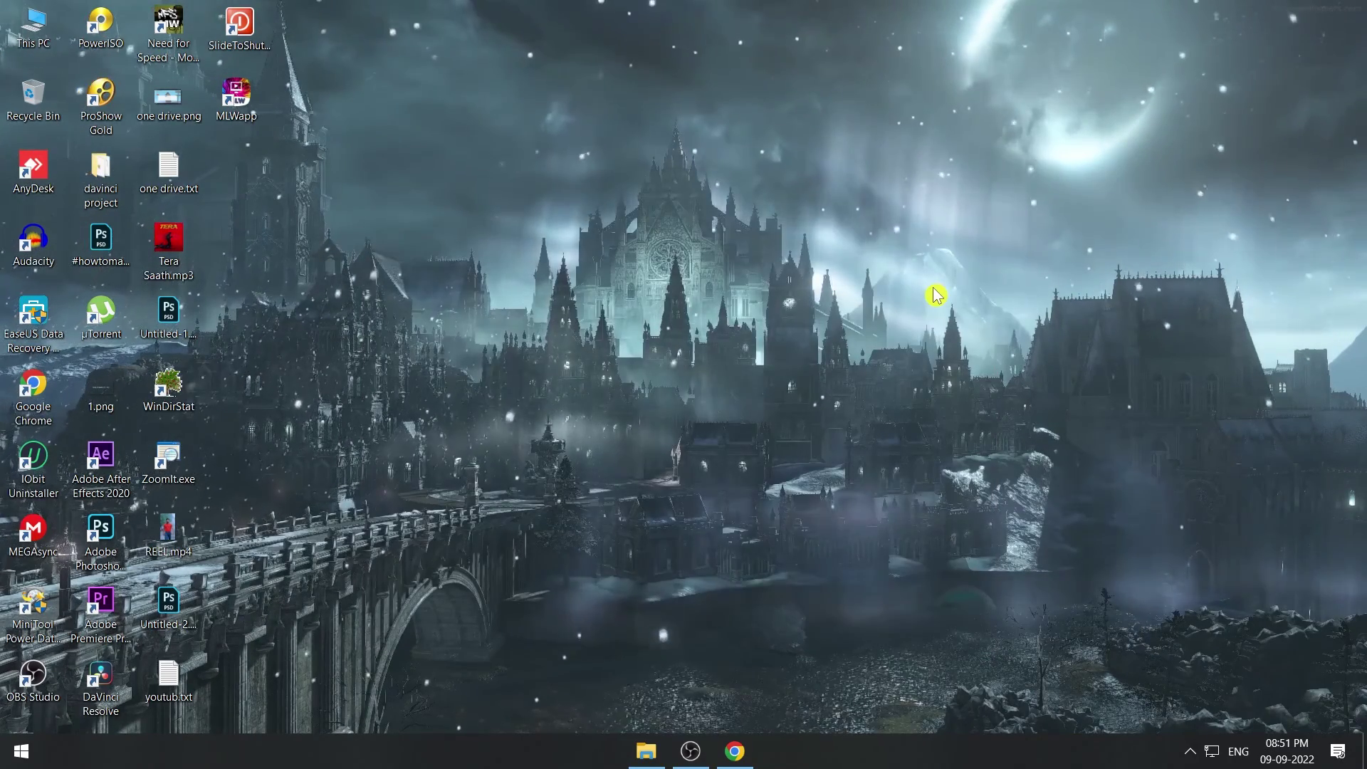